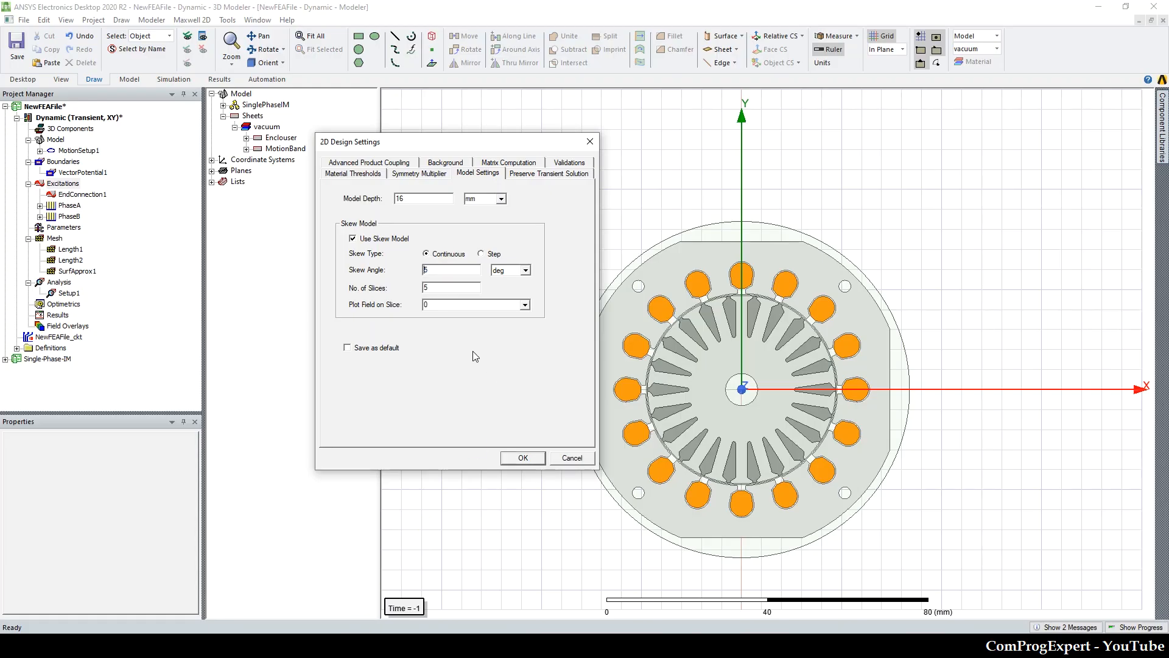
Step: Set the continuous skew angle to 16.36 deg in the 2D design settings and accept the settings
{"action": "key", "text": "BackSpace"}
{"action": "type", "text": "16.36"}
{"action": "left_click", "coordinate": [432, 199]}
{"action": "left_click", "coordinate": [441, 173]}
{"action": "left_click", "coordinate": [468, 174]}
{"action": "left_click", "coordinate": [520, 457]}
Step: Reopen the 2D design settings and review the model depth and skew model values
{"action": "left_click", "coordinate": [192, 20]}
{"action": "left_click", "coordinate": [317, 176]}
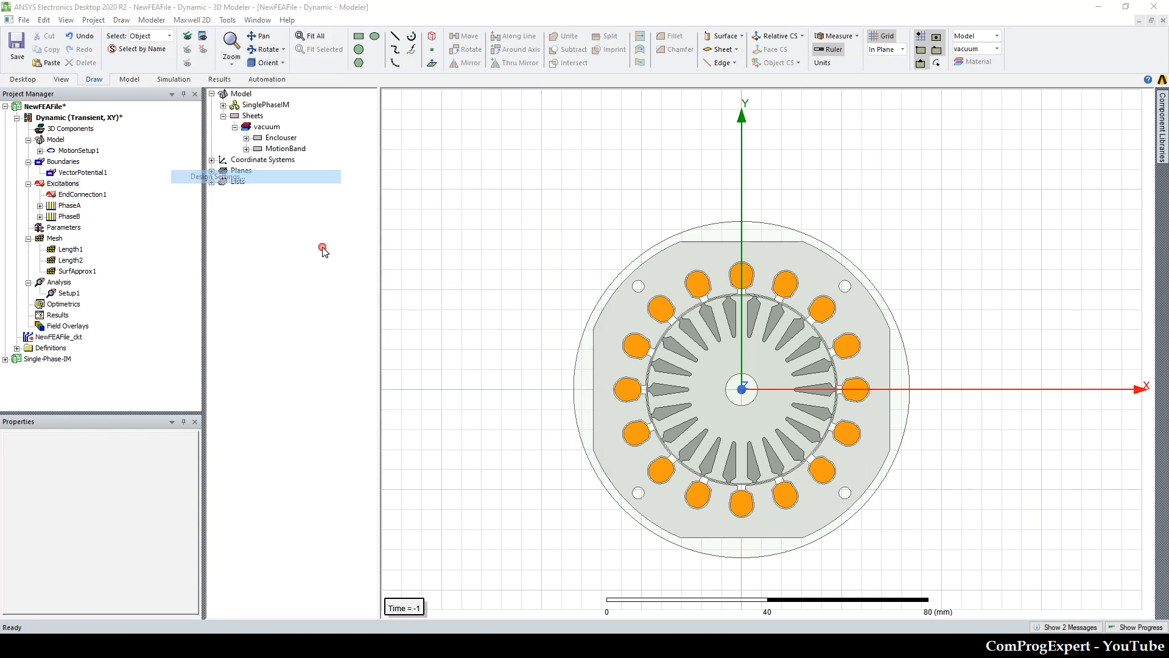
{"action": "left_click", "coordinate": [468, 173]}
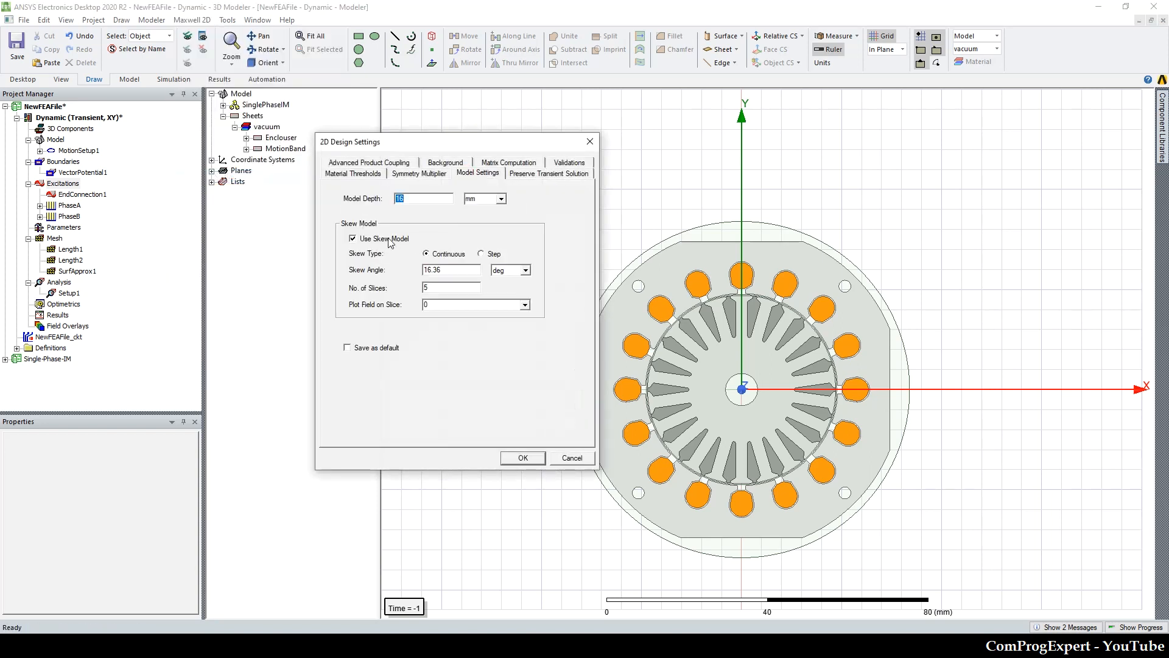
{"action": "left_click", "coordinate": [523, 458]}
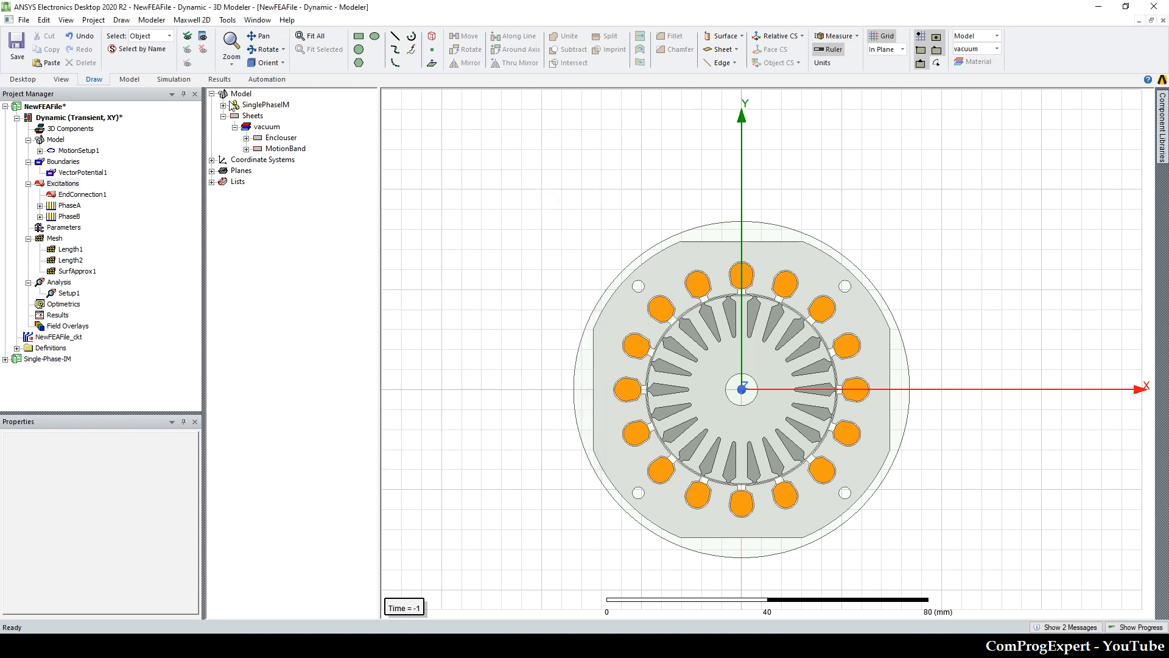
Step: Run a validation check on the Dynamic design
{"action": "left_click", "coordinate": [310, 36]}
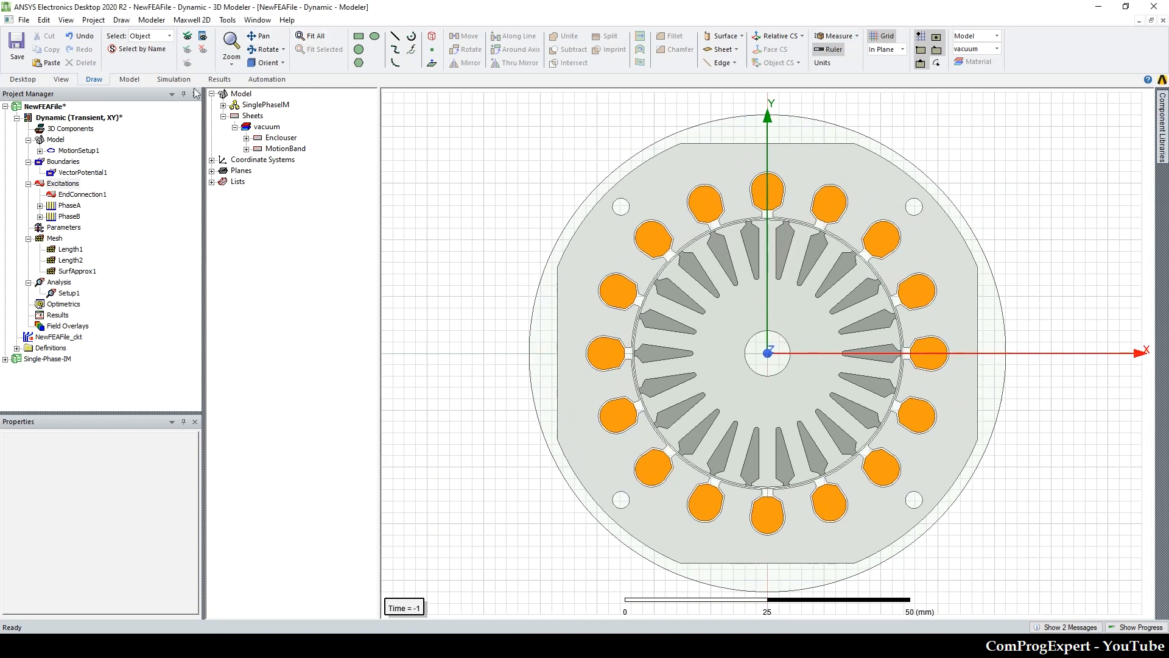
{"action": "left_click", "coordinate": [173, 79]}
{"action": "left_click", "coordinate": [256, 47]}
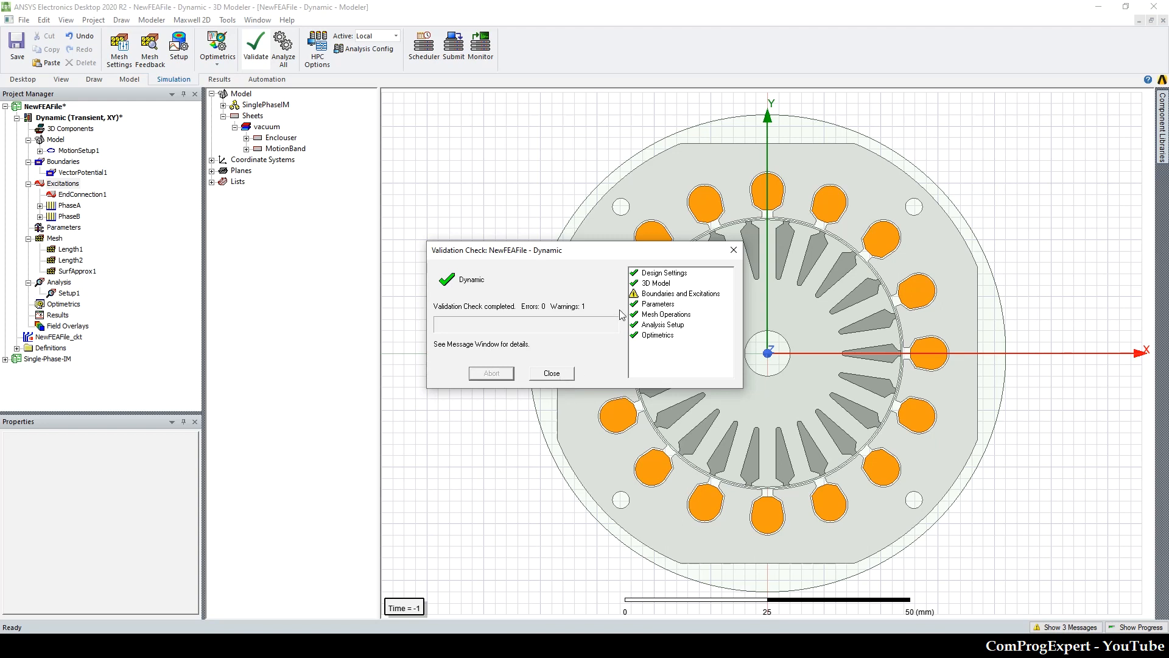
{"action": "left_click", "coordinate": [552, 374]}
Step: Inspect the EndConnection1 excitation and its assigned rotor bars
{"action": "left_click", "coordinate": [83, 198]}
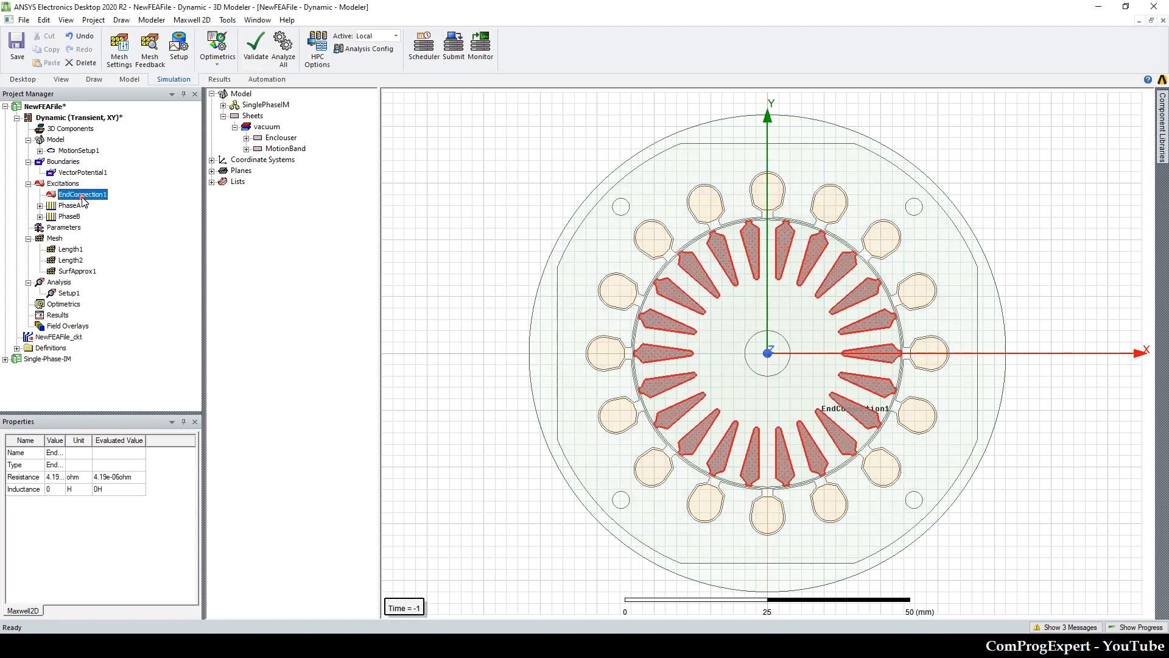
{"action": "double_click", "coordinate": [83, 197]}
{"action": "left_click", "coordinate": [710, 217]}
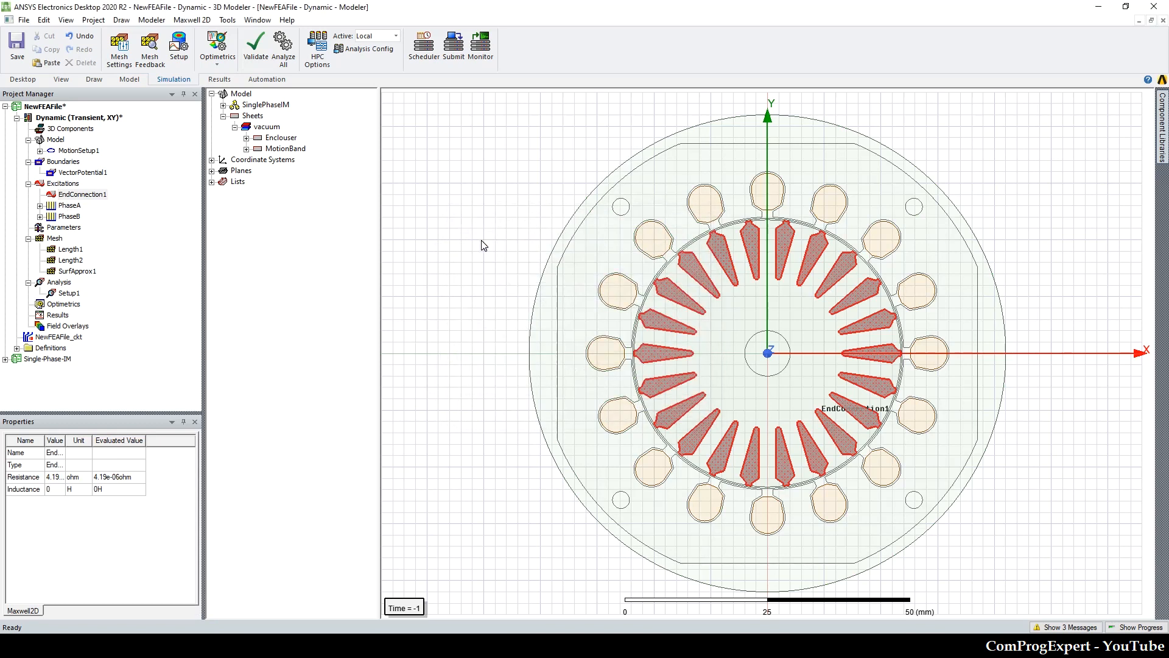
Step: Create a rectangular plot of Moving1.Speed versus time from the Setup1 transient solution
{"action": "left_click", "coordinate": [99, 120]}
{"action": "left_click", "coordinate": [96, 119]}
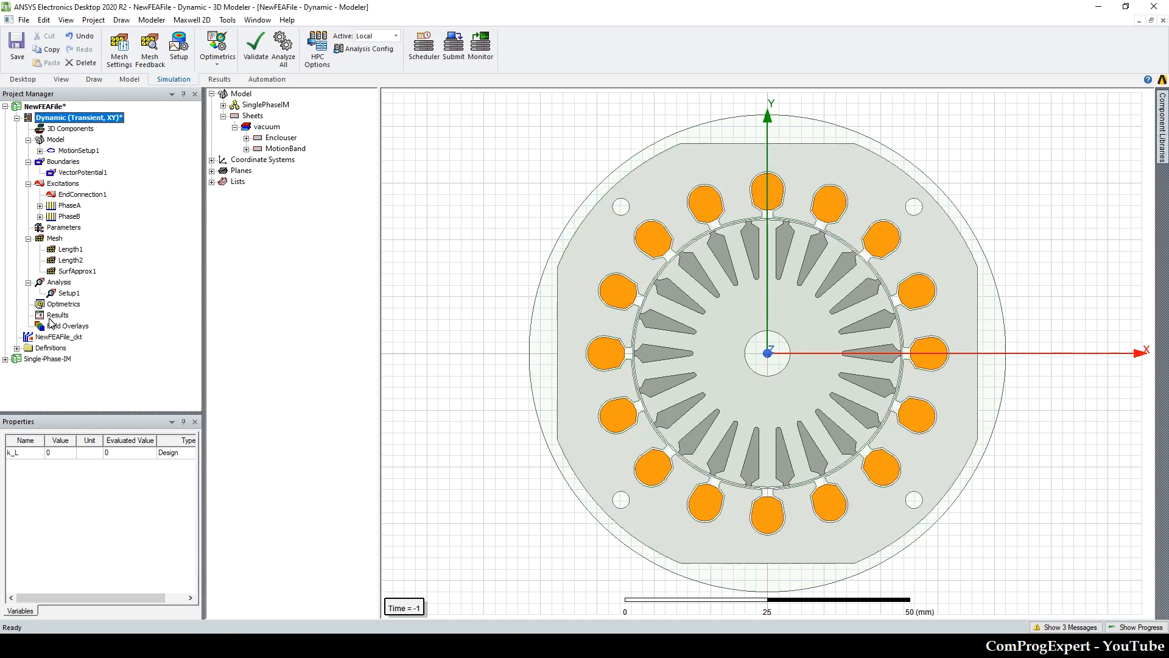
{"action": "right_click", "coordinate": [55, 315]}
{"action": "mouse_move", "coordinate": [122, 342]}
{"action": "left_click", "coordinate": [249, 343]}
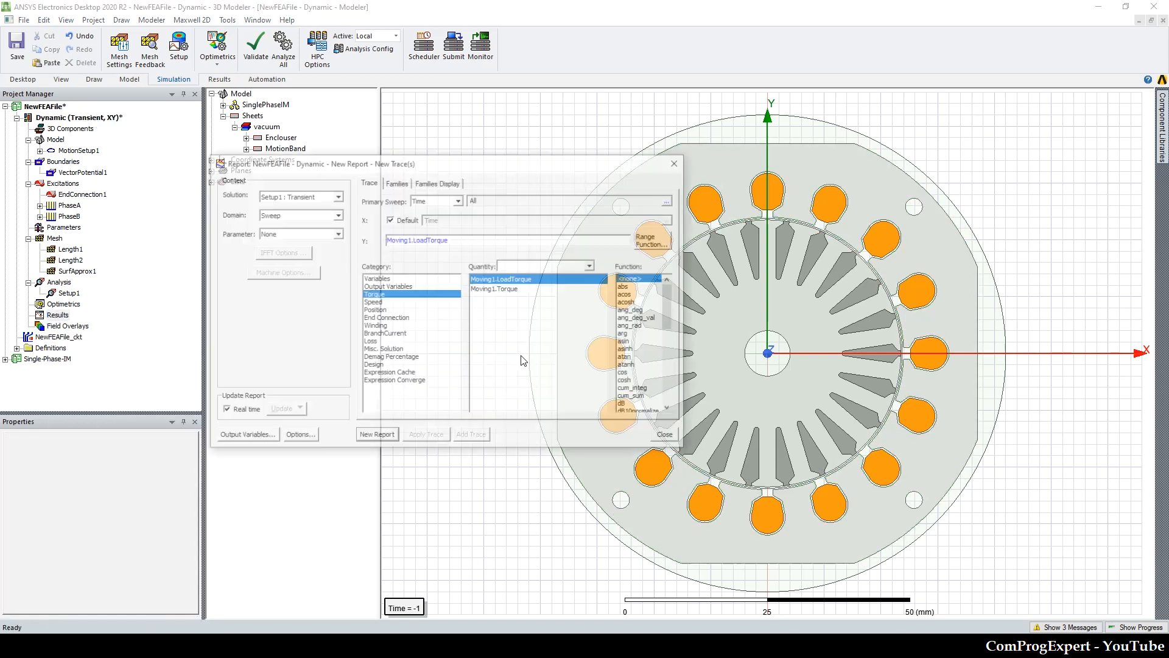
{"action": "left_click", "coordinate": [375, 302]}
{"action": "left_click", "coordinate": [376, 437]}
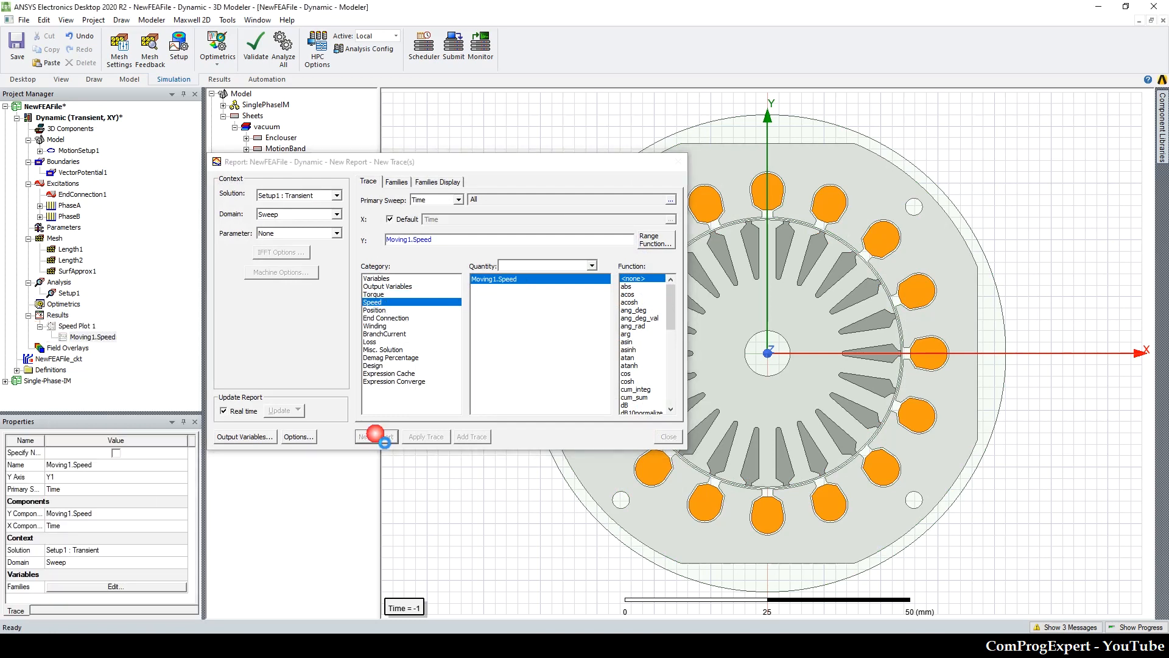
{"action": "key", "text": "Escape"}
Step: Analyze Setup1 of the Dynamic design and show only the solving progress beneath the model
{"action": "double_click", "coordinate": [98, 119]}
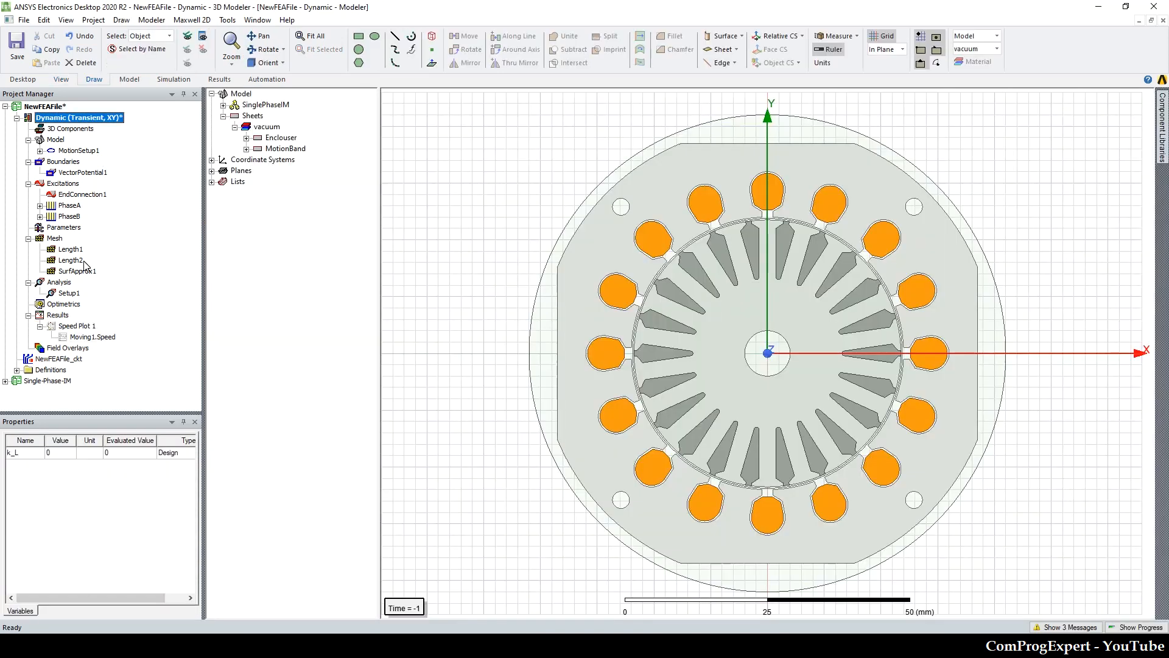
{"action": "left_click", "coordinate": [75, 295]}
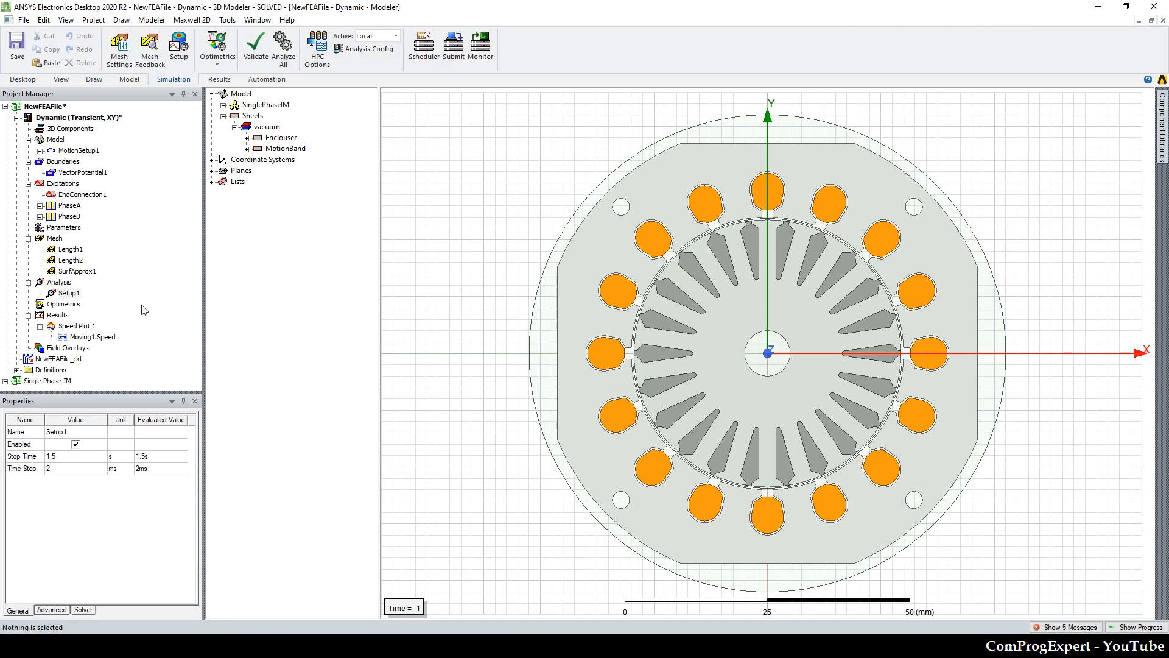
{"action": "right_click", "coordinate": [66, 297]}
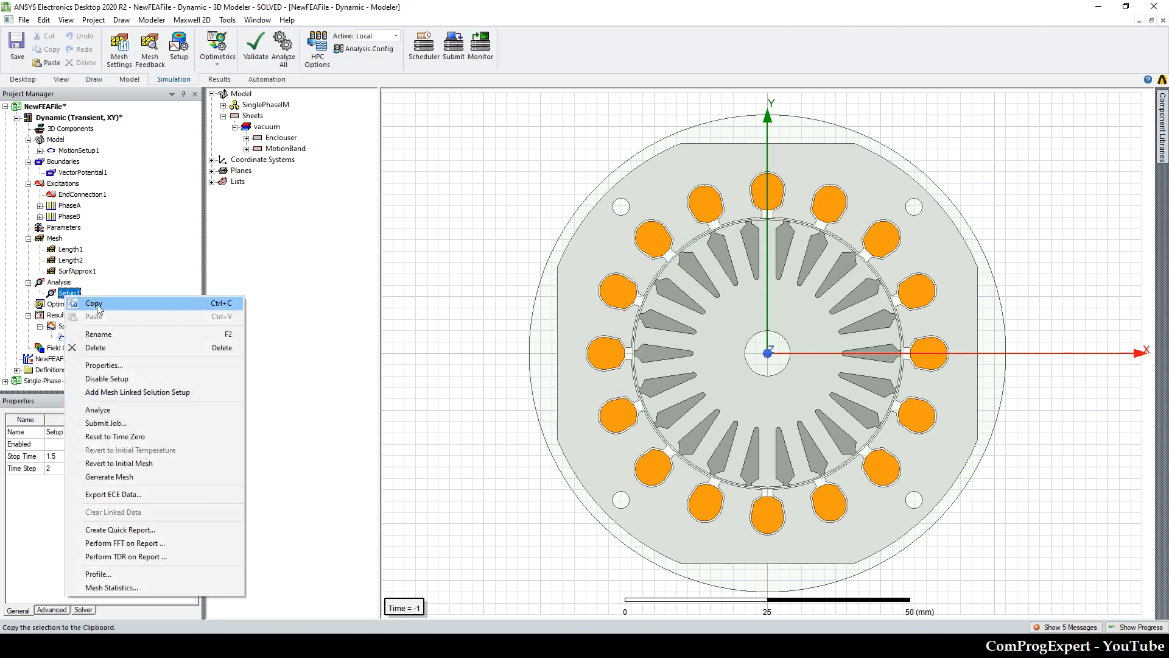
{"action": "left_click", "coordinate": [112, 412]}
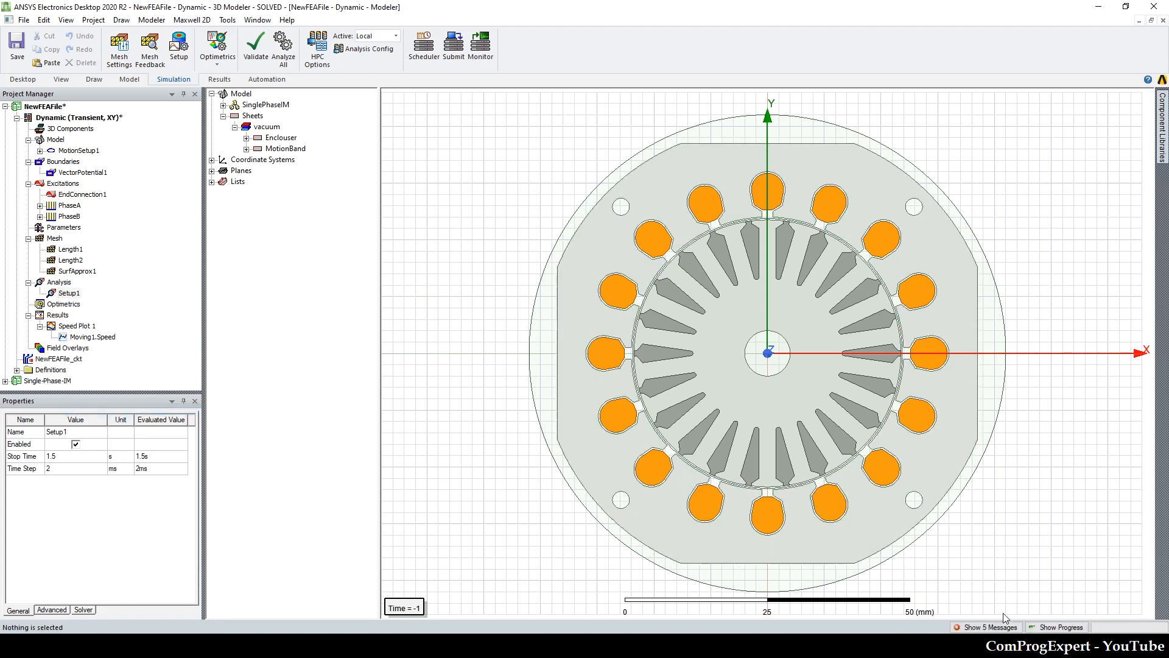
{"action": "left_click", "coordinate": [1002, 626]}
{"action": "left_click", "coordinate": [1053, 628]}
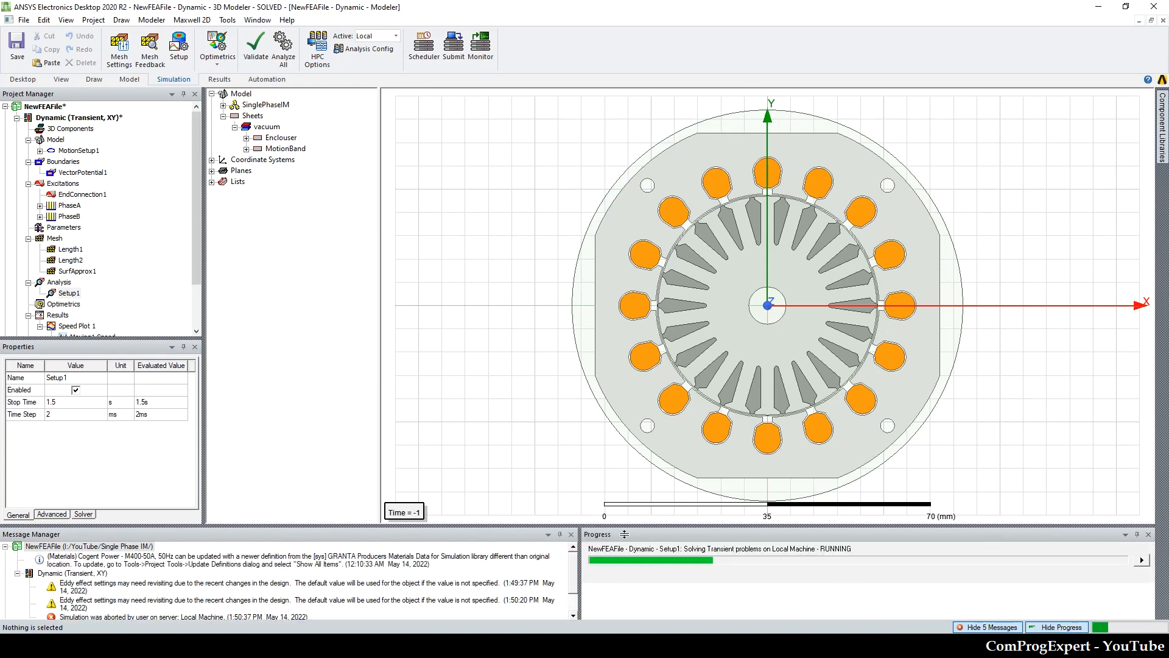
{"action": "left_click", "coordinate": [1014, 628]}
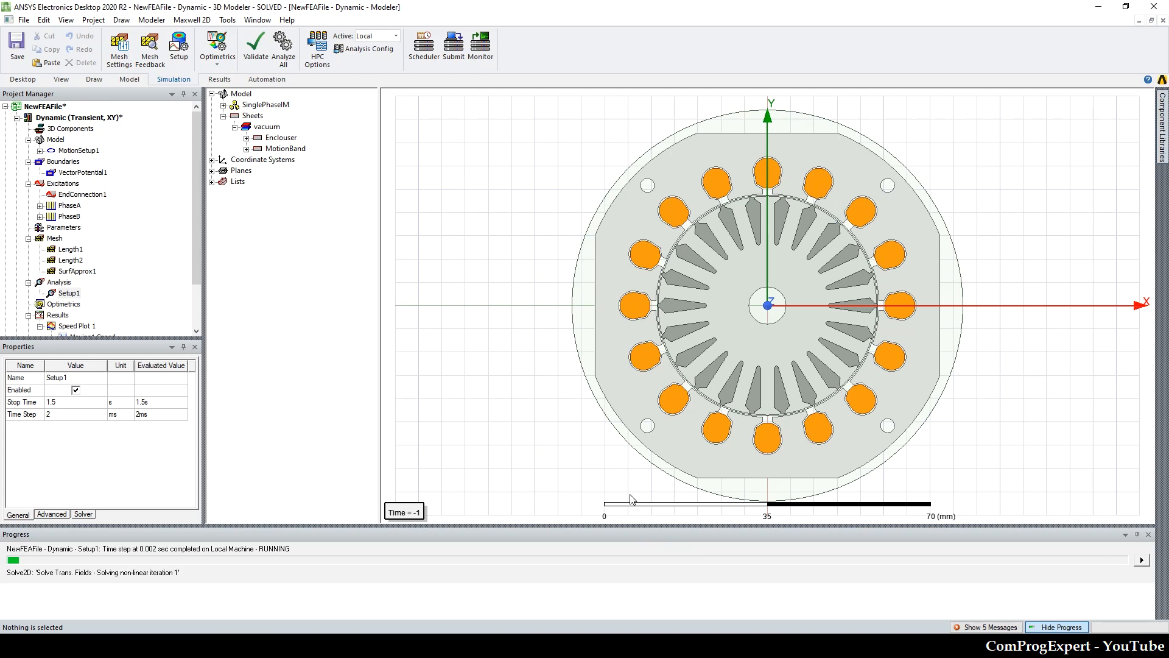
Step: Open Speed Plot 1, hide the progress display, and move the curve legend down into the empty area of the plot
{"action": "scroll", "coordinate": [83, 270], "scroll_direction": "down", "scroll_amount": 1}
{"action": "double_click", "coordinate": [77, 295]}
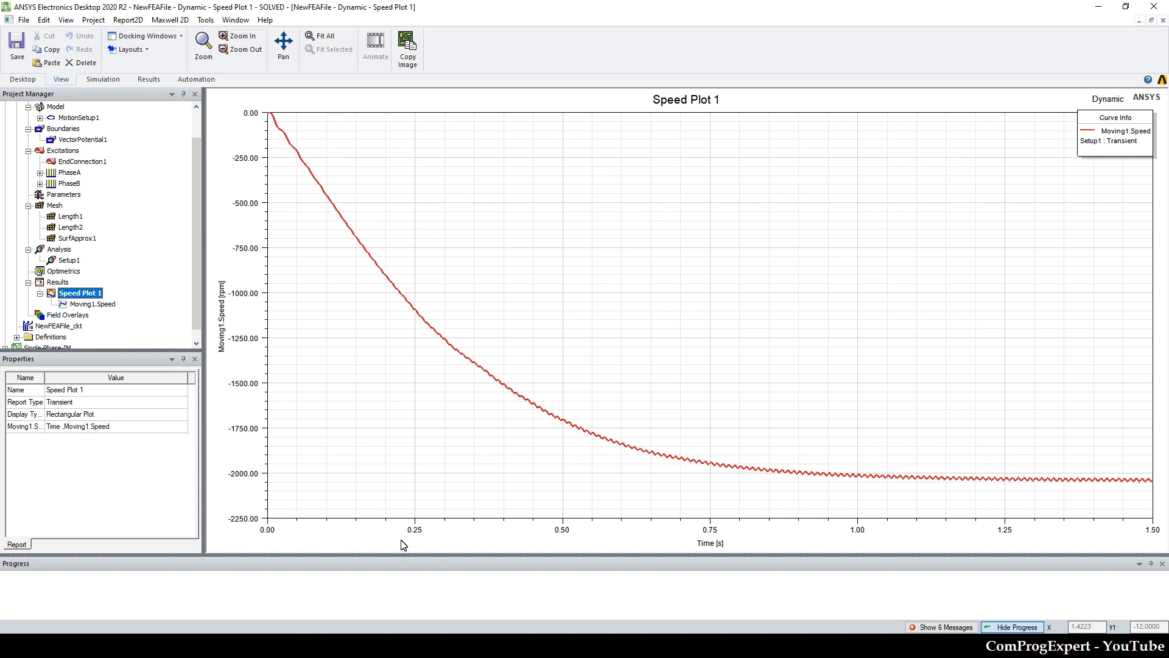
{"action": "left_click", "coordinate": [1013, 627]}
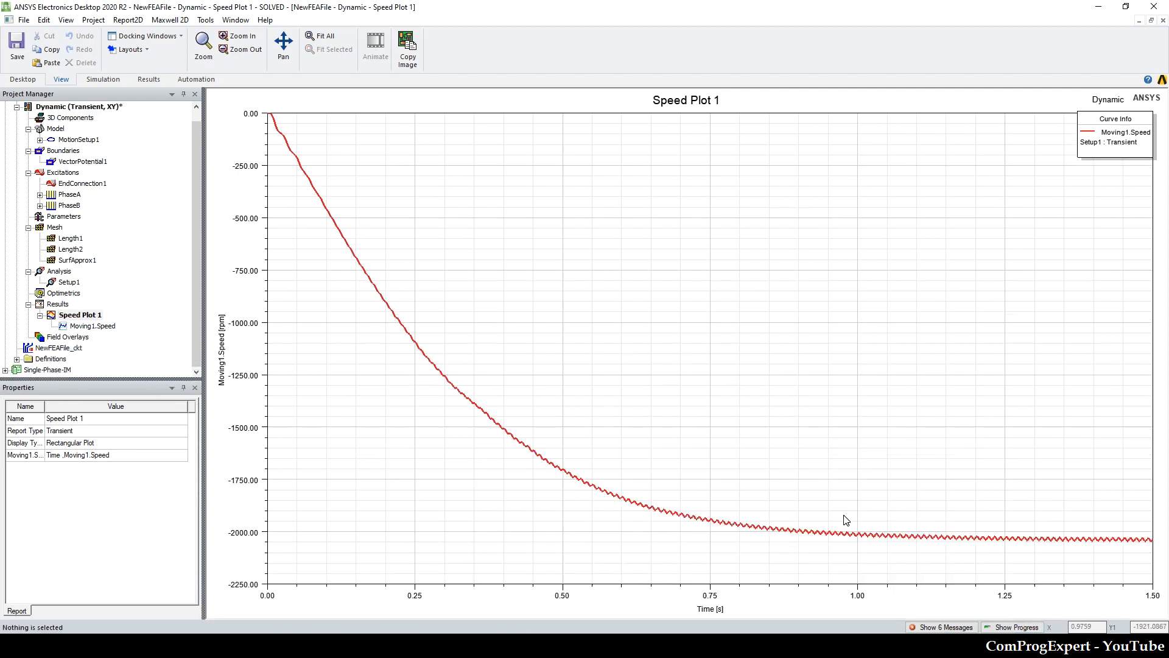
{"action": "left_click_drag", "start_coordinate": [1094, 128], "coordinate": [1014, 236]}
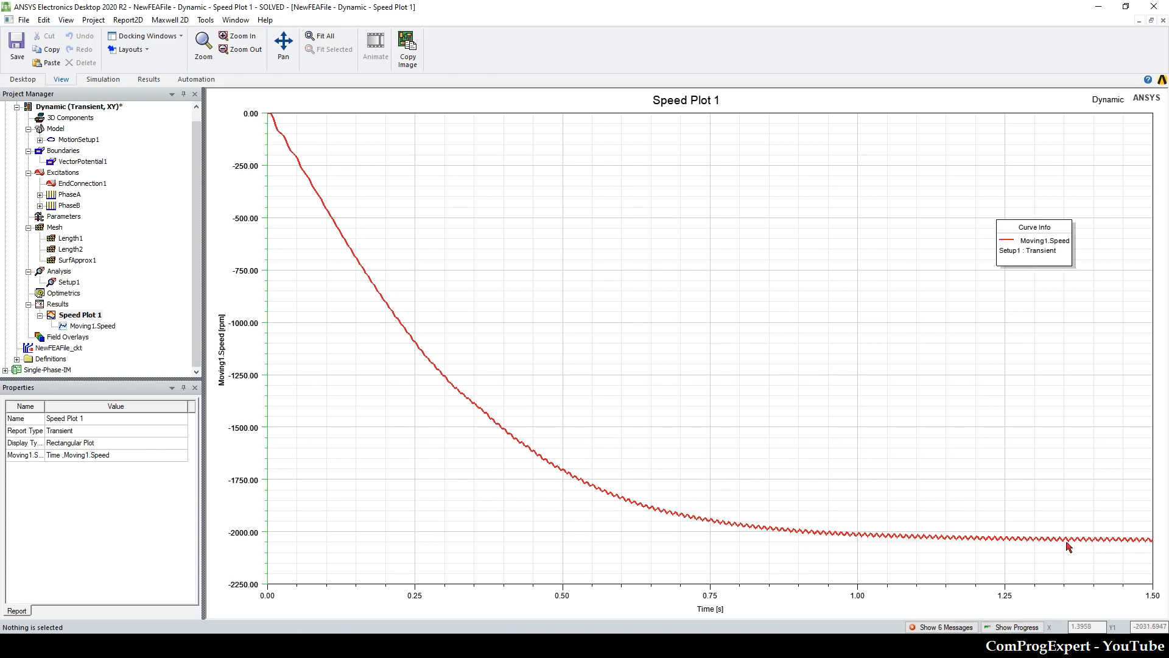
{"action": "left_click_drag", "start_coordinate": [1105, 538], "coordinate": [817, 430]}
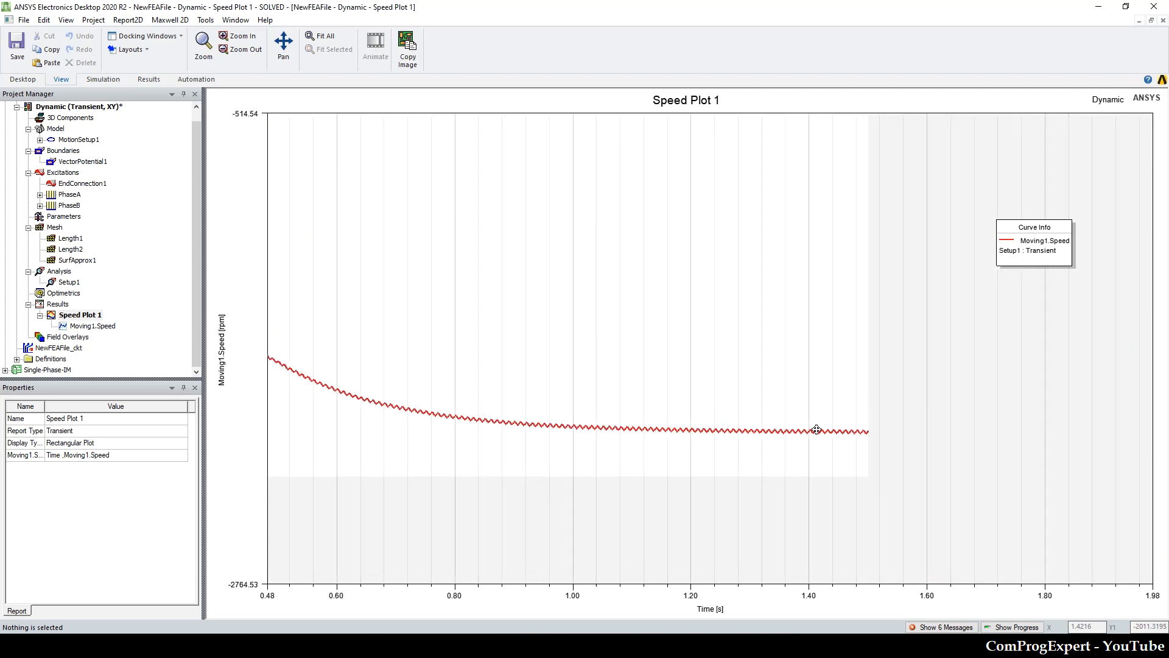
{"action": "left_click", "coordinate": [323, 36]}
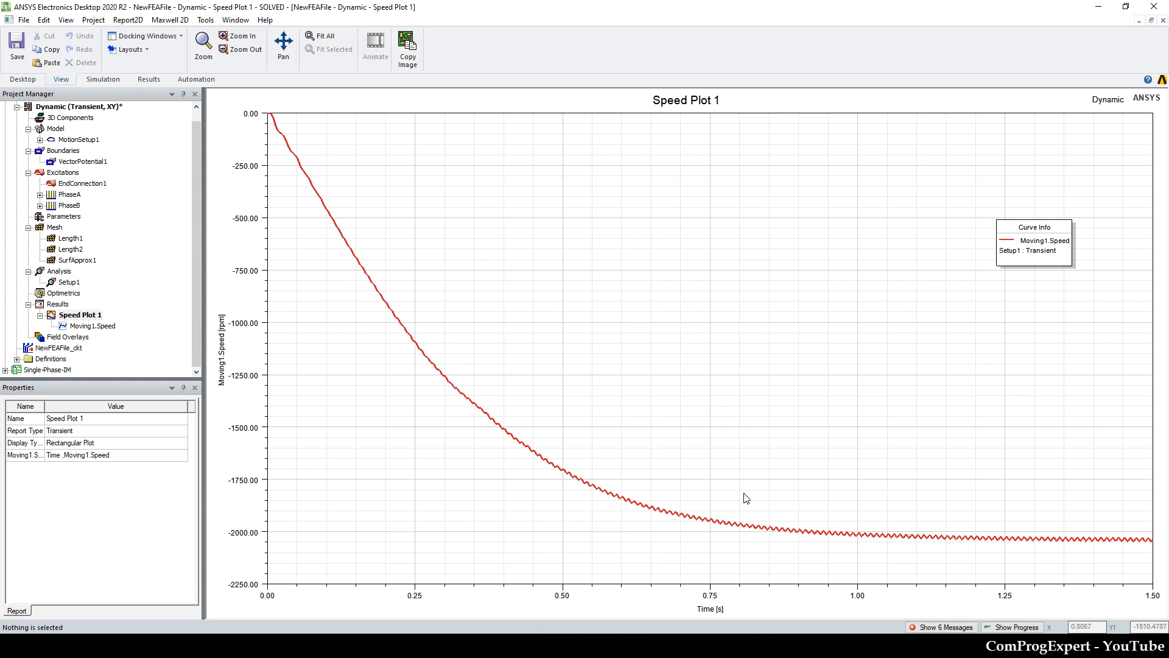
Step: Open the NewFEAFile_ckt schematic and compare its capacitor connection with the CW and CCW winding slides in the Foxit Reader PDF
{"action": "double_click", "coordinate": [55, 348]}
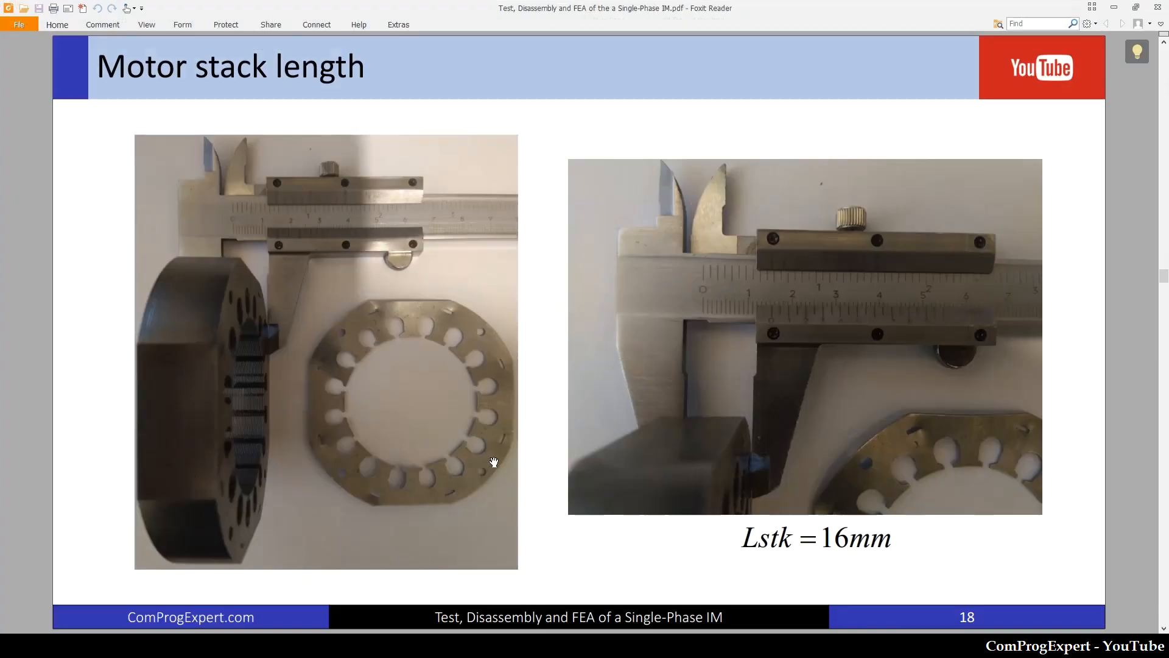
{"action": "scroll", "coordinate": [494, 461], "scroll_direction": "up", "scroll_amount": 2}
{"action": "scroll", "coordinate": [494, 461], "scroll_direction": "down", "scroll_amount": 4}
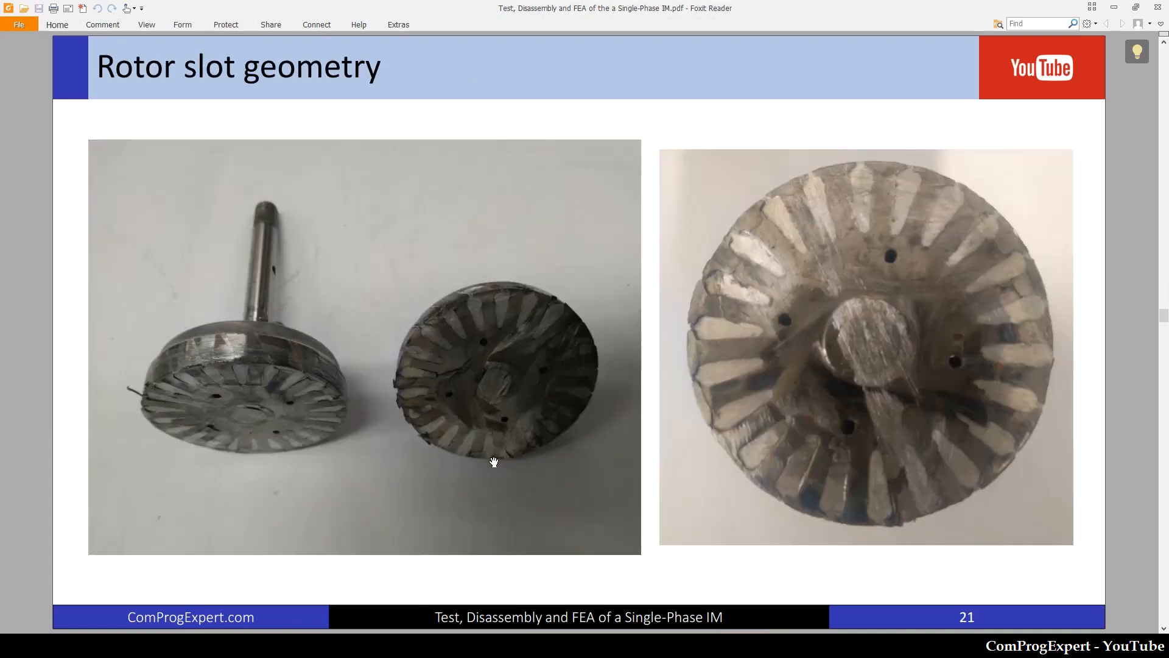
{"action": "scroll", "coordinate": [494, 461], "scroll_direction": "down", "scroll_amount": 12}
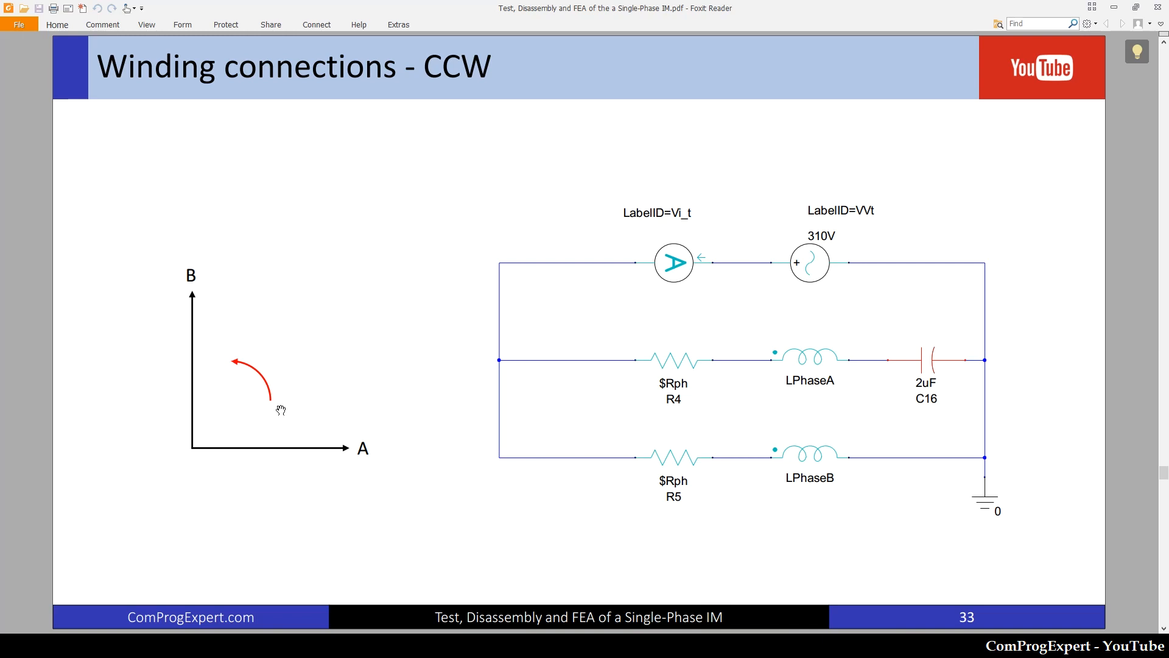
{"action": "scroll", "coordinate": [280, 409], "scroll_direction": "down", "scroll_amount": 1}
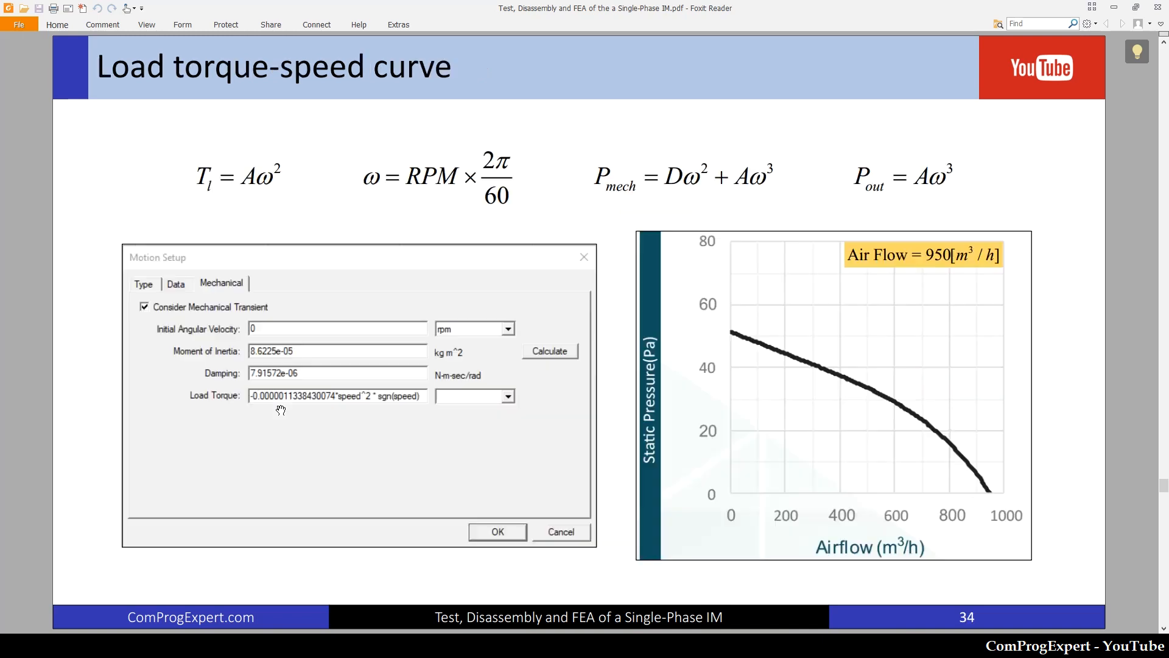
{"action": "scroll", "coordinate": [281, 410], "scroll_direction": "up", "scroll_amount": 2}
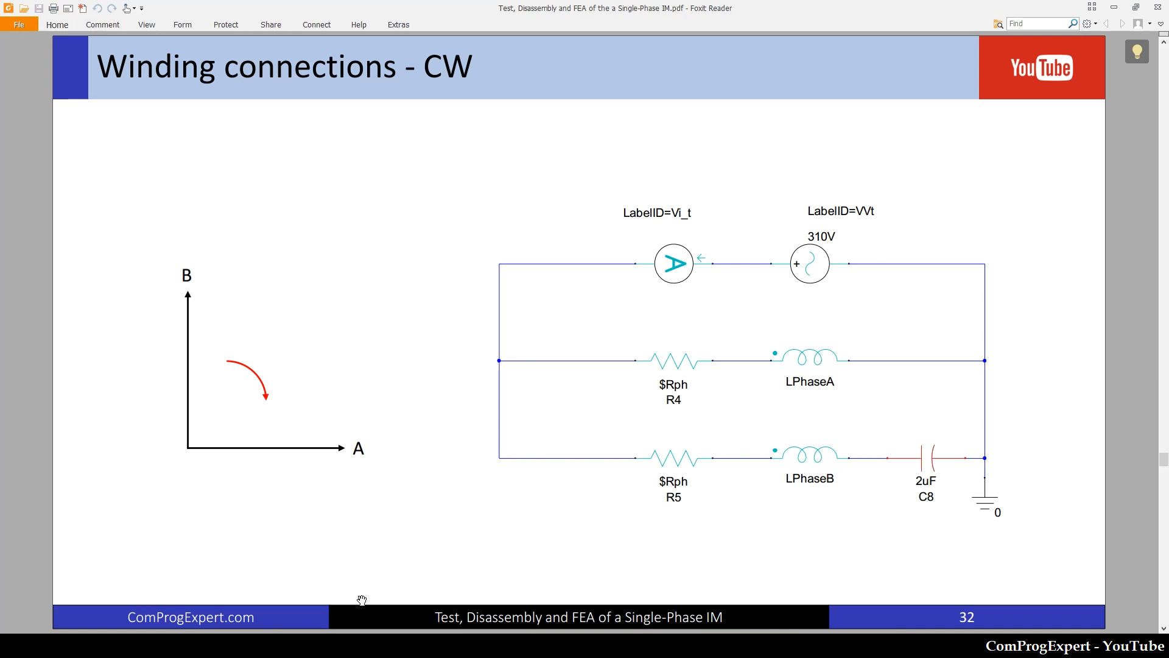
{"action": "left_click", "coordinate": [346, 645]}
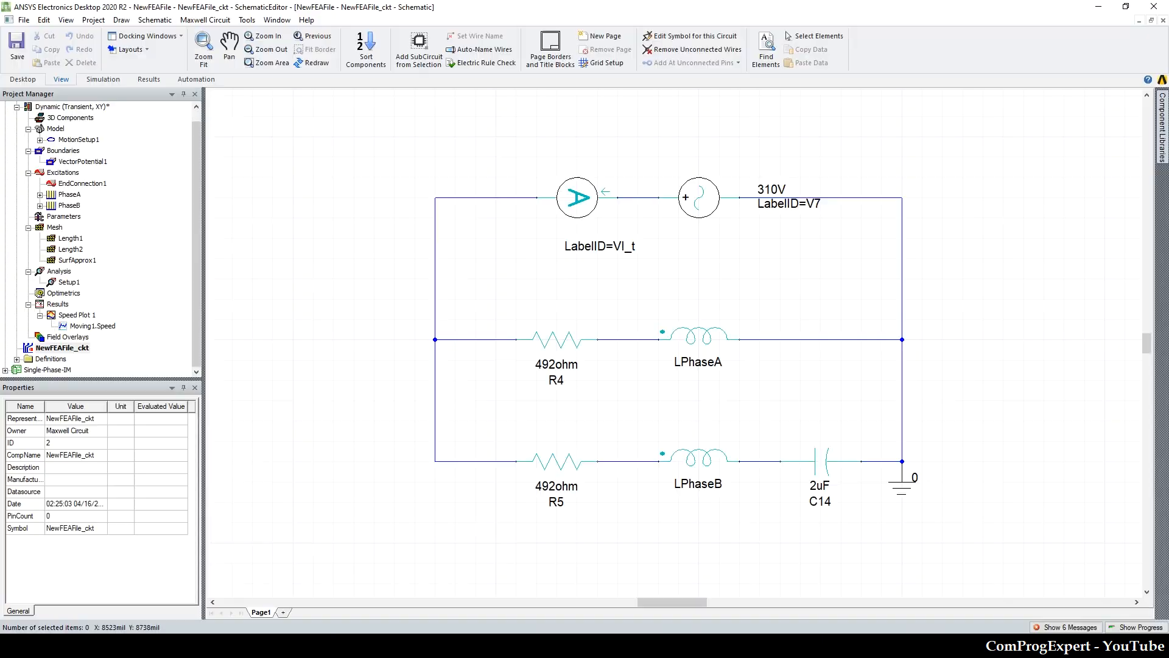
Step: Add an avg trace characteristic to Speed Plot 1 over the range 1.5s-20ms to 1.5 s, and move the legend toward the plot's middle
{"action": "double_click", "coordinate": [85, 315]}
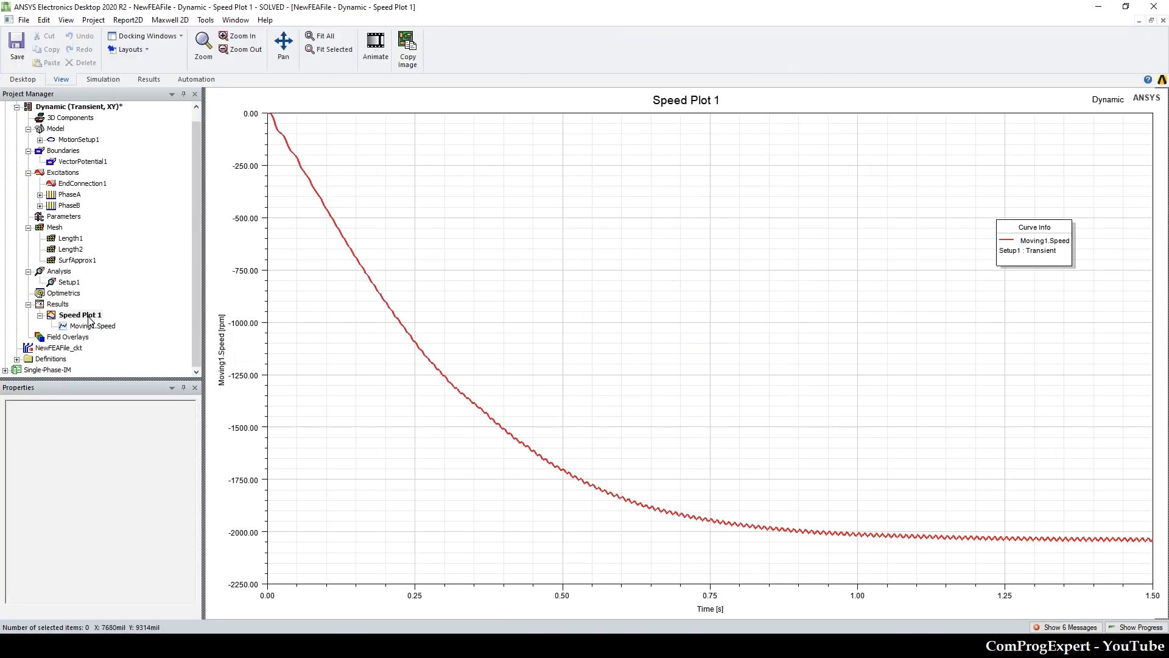
{"action": "right_click", "coordinate": [736, 384]}
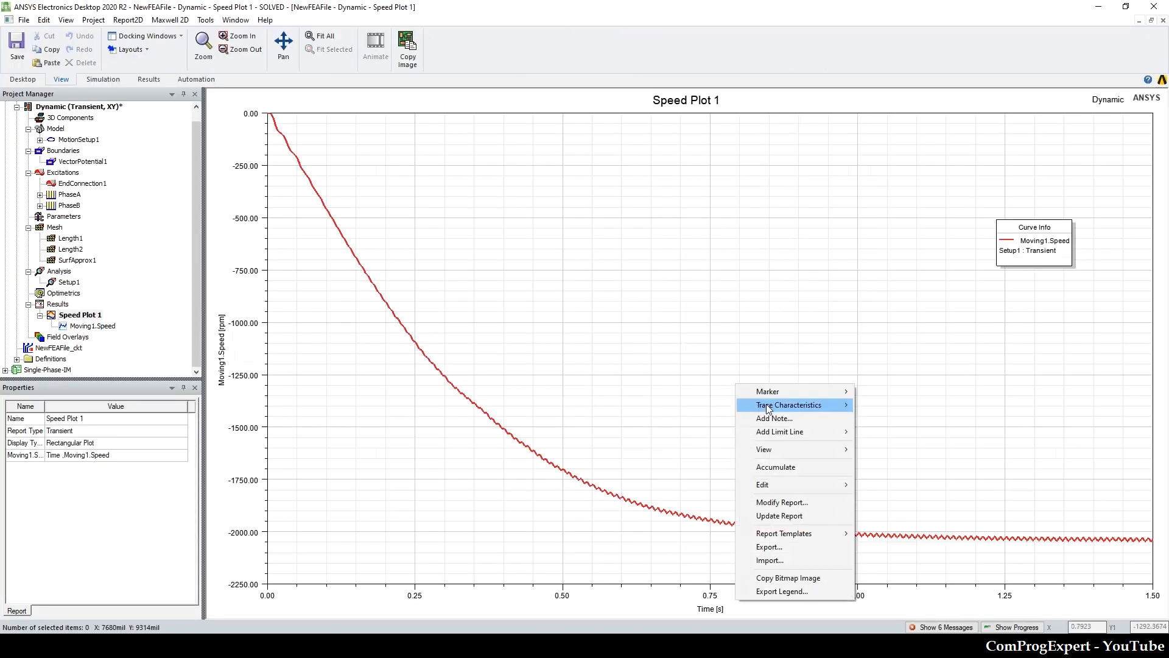
{"action": "mouse_move", "coordinate": [770, 410]}
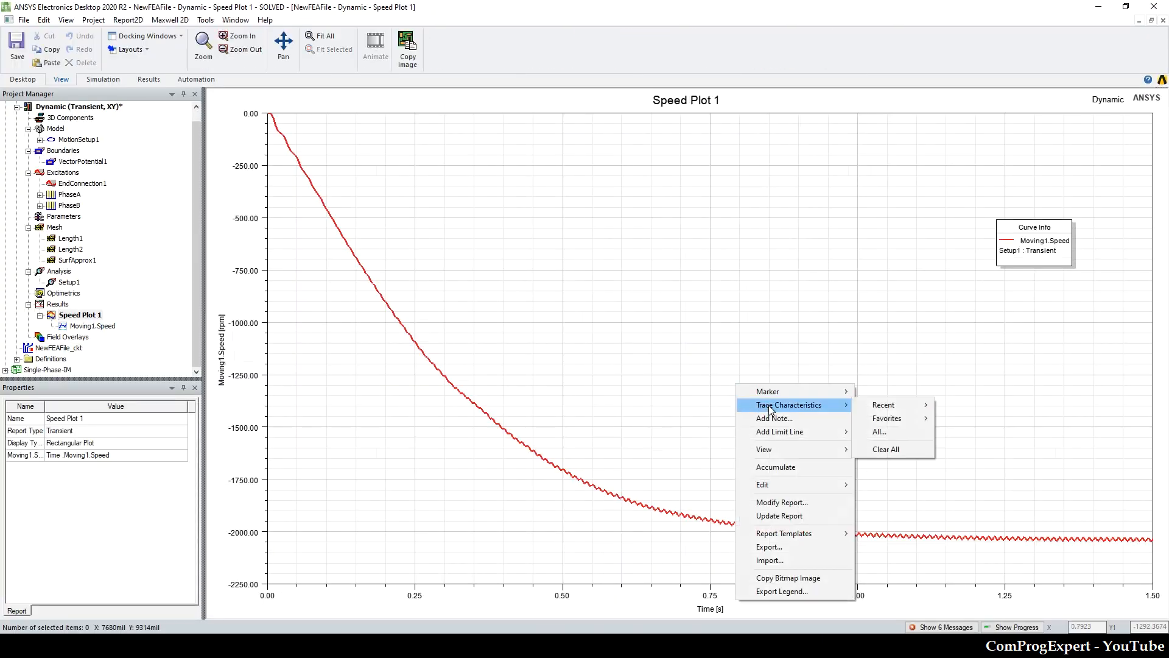
{"action": "left_click", "coordinate": [880, 431]}
{"action": "left_click", "coordinate": [509, 358]}
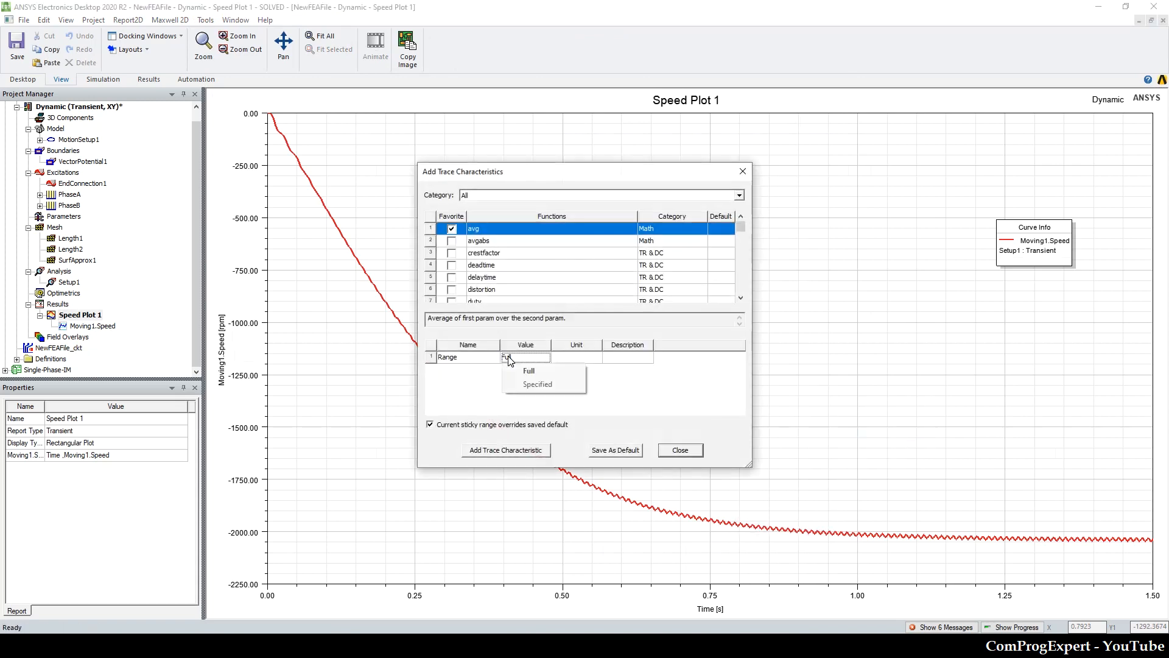
{"action": "left_click", "coordinate": [538, 384]}
{"action": "left_click", "coordinate": [520, 371]}
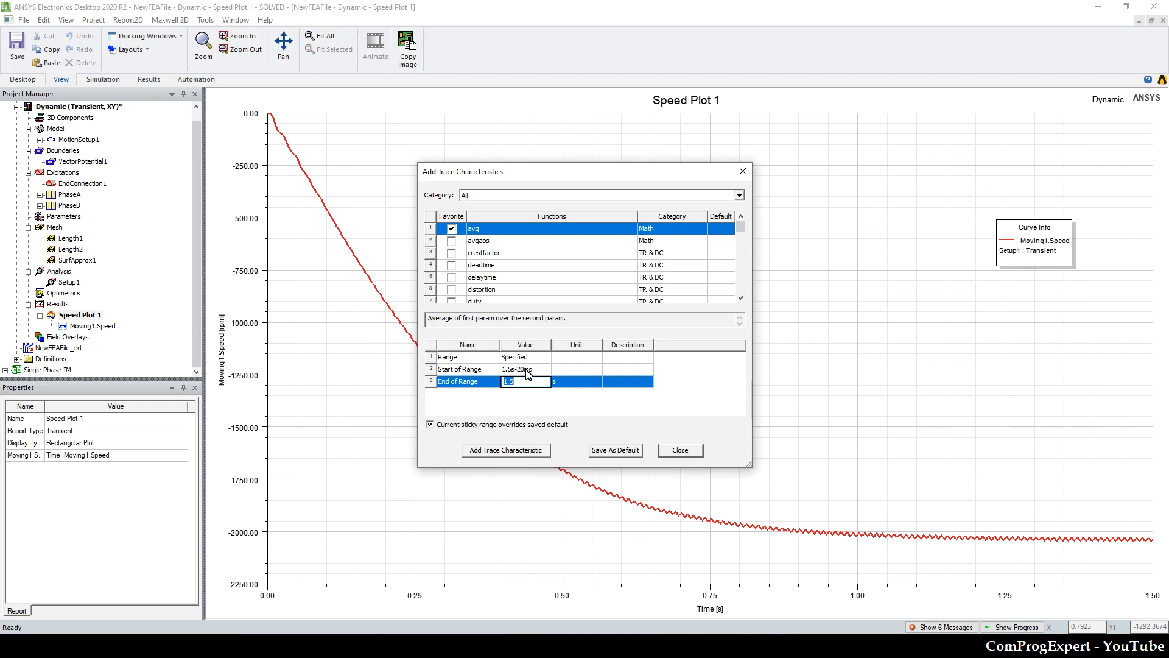
{"action": "left_click", "coordinate": [534, 450]}
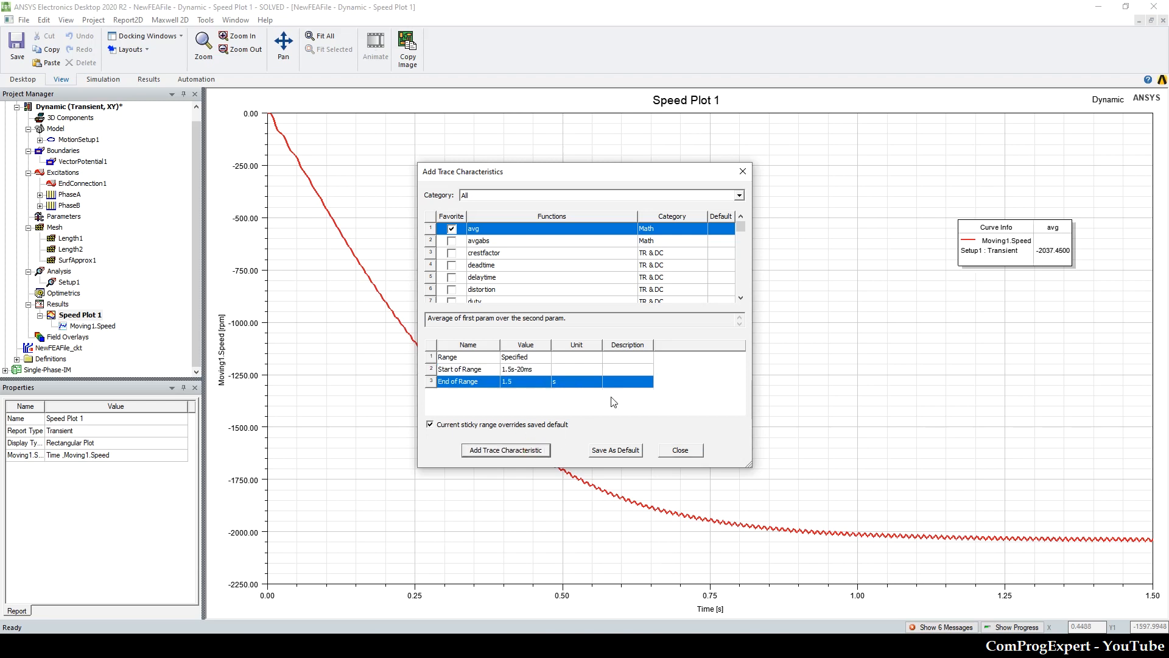
{"action": "left_click", "coordinate": [742, 171]}
{"action": "left_click_drag", "start_coordinate": [978, 231], "coordinate": [731, 383]}
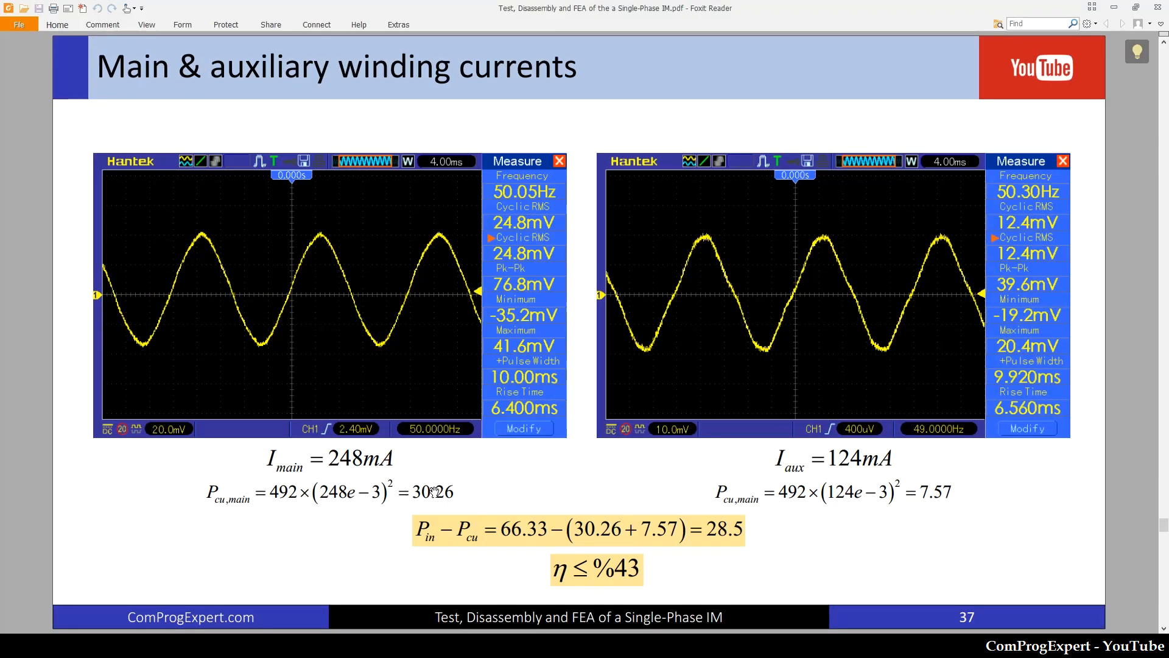
Step: Look through the slides following the CW winding connections in the Foxit Reader PDF
{"action": "scroll", "coordinate": [434, 491], "scroll_direction": "down", "scroll_amount": 1}
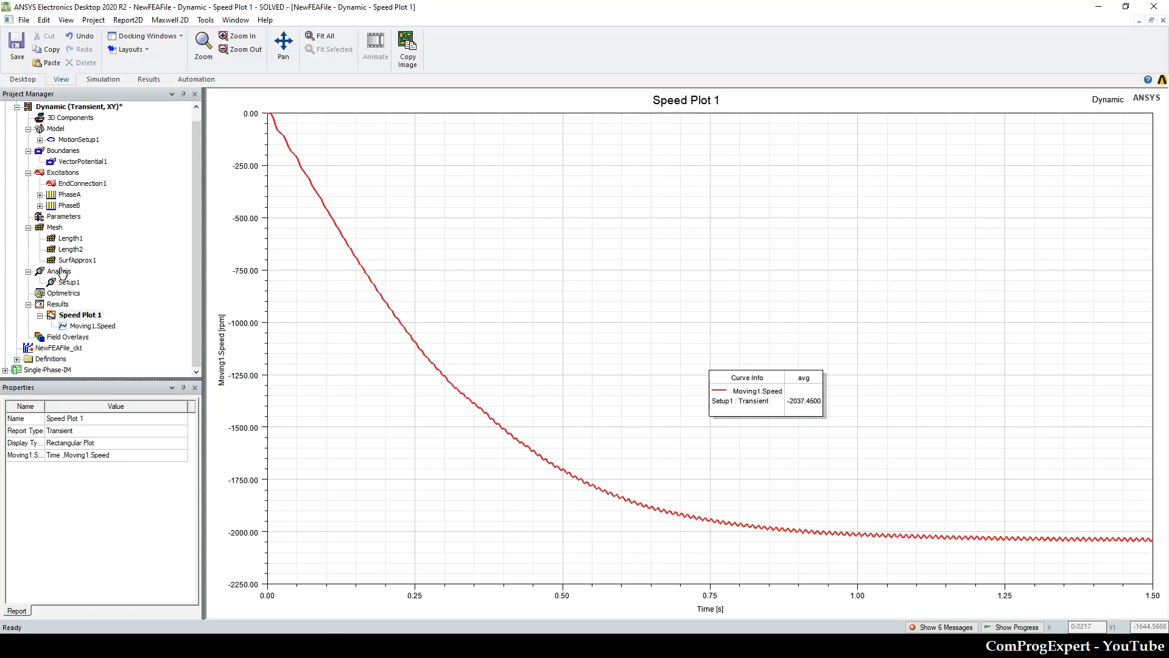
Step: Create a transient rectangular plot of Moving1.LoadTorque and Moving1.Torque against time
{"action": "right_click", "coordinate": [60, 305]}
{"action": "mouse_move", "coordinate": [127, 330]}
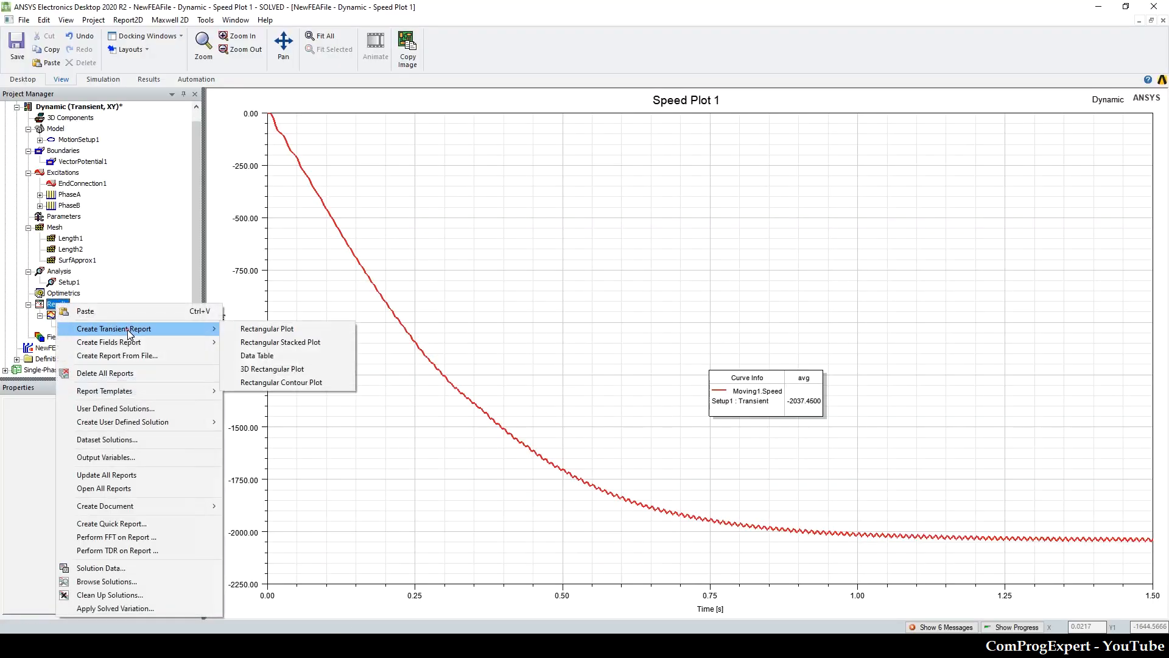
{"action": "left_click", "coordinate": [262, 329]}
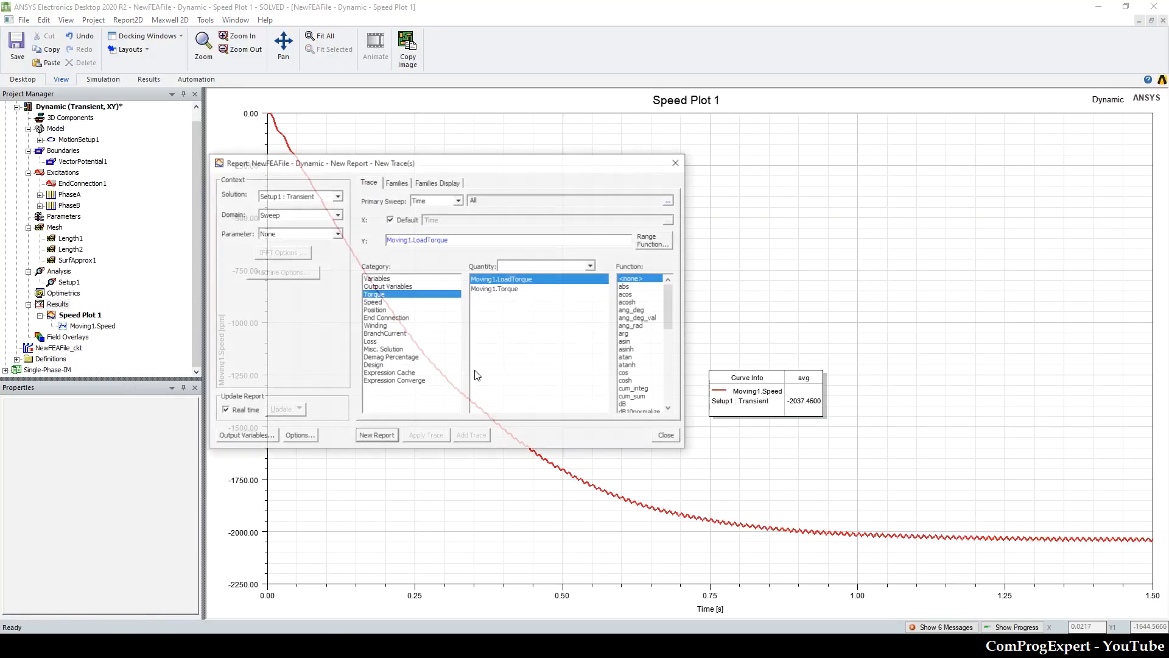
{"action": "left_click", "coordinate": [534, 290], "text": "ctrl"}
{"action": "left_click", "coordinate": [377, 437]}
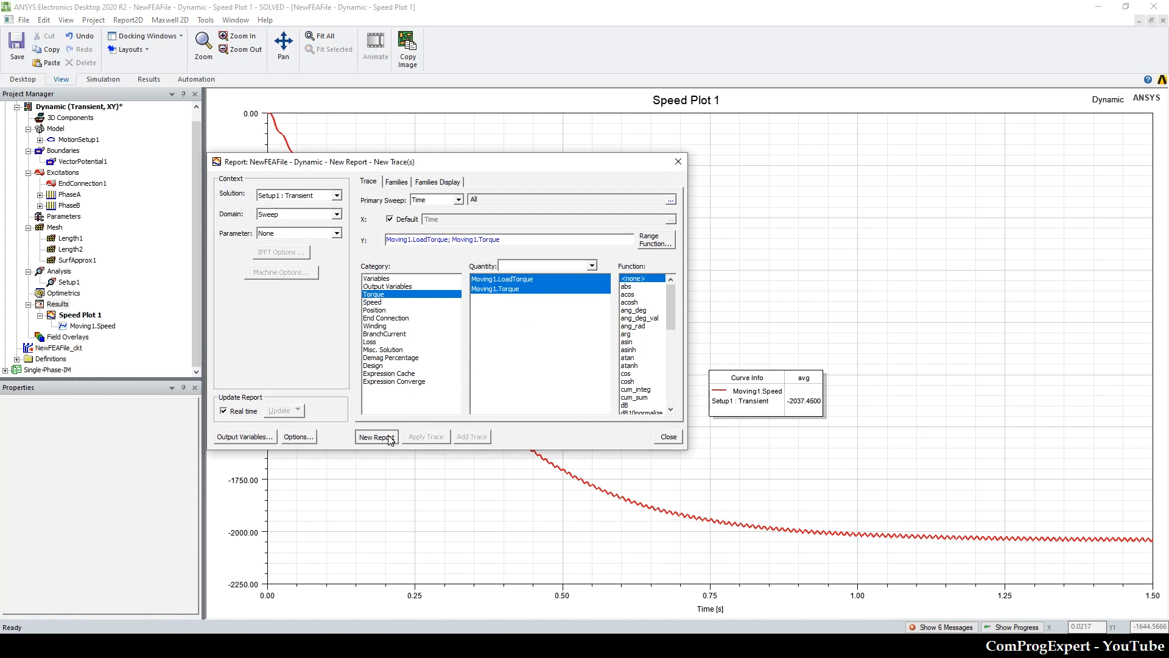
{"action": "left_click", "coordinate": [678, 162]}
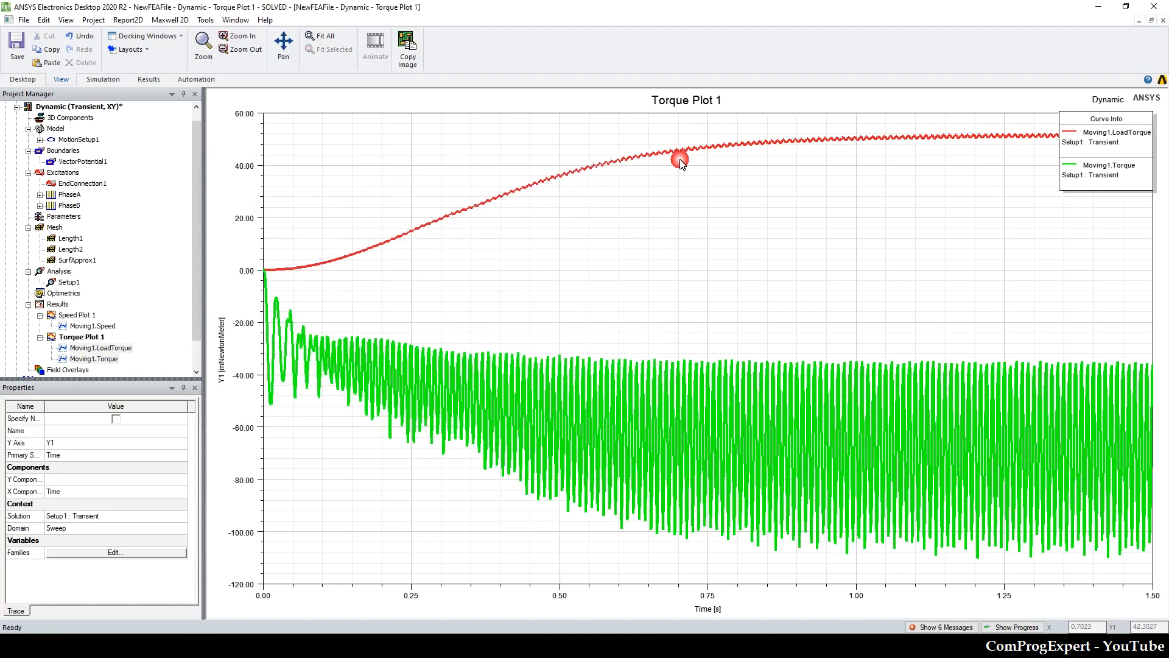
Step: Add an avg trace characteristic to Torque Plot 1 over the specified range 1.5s-20ms to 1.5 s
{"action": "right_click", "coordinate": [518, 263]}
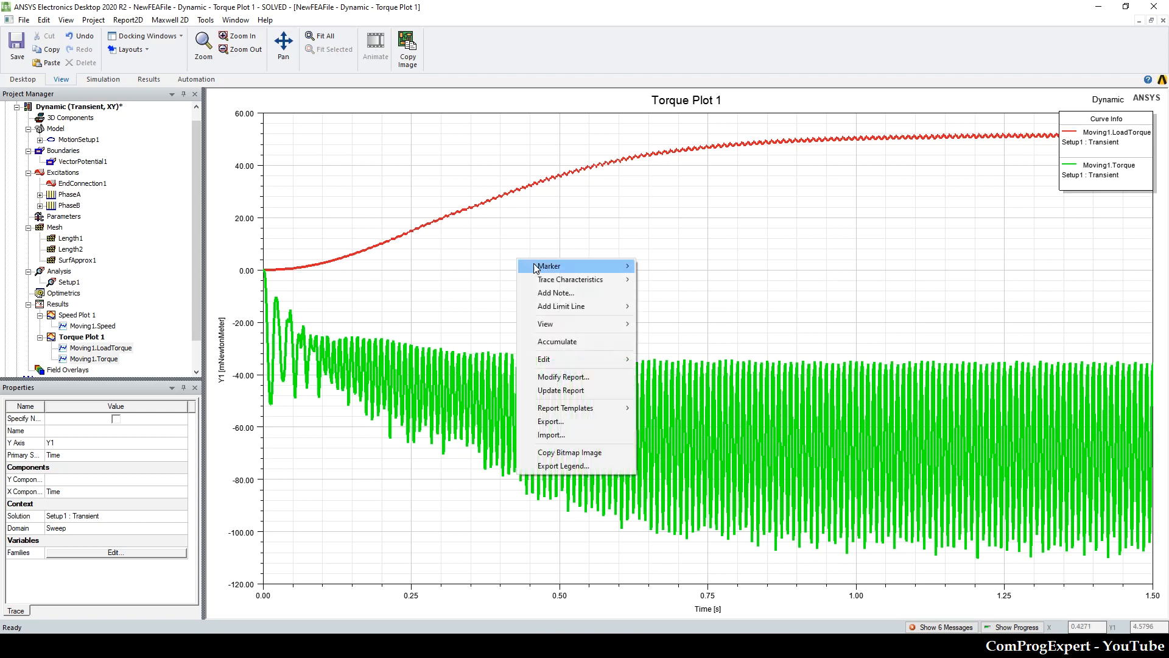
{"action": "mouse_move", "coordinate": [572, 280]}
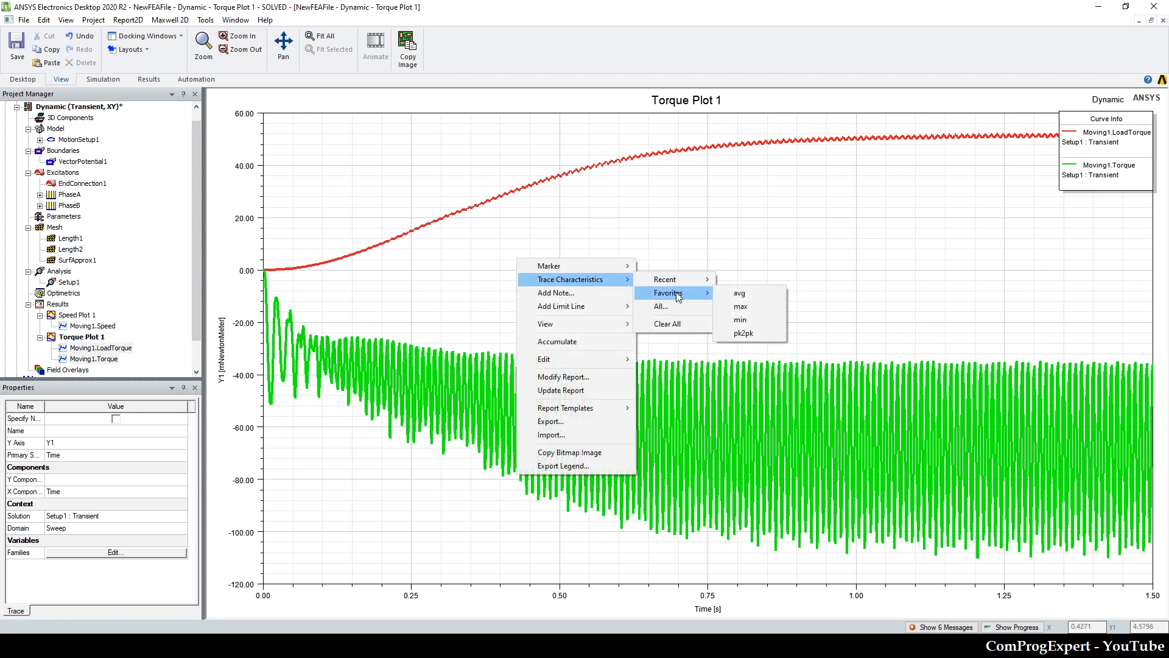
{"action": "left_click", "coordinate": [663, 306]}
{"action": "left_click", "coordinate": [527, 357]}
{"action": "left_click", "coordinate": [527, 381]}
{"action": "left_click", "coordinate": [527, 370]}
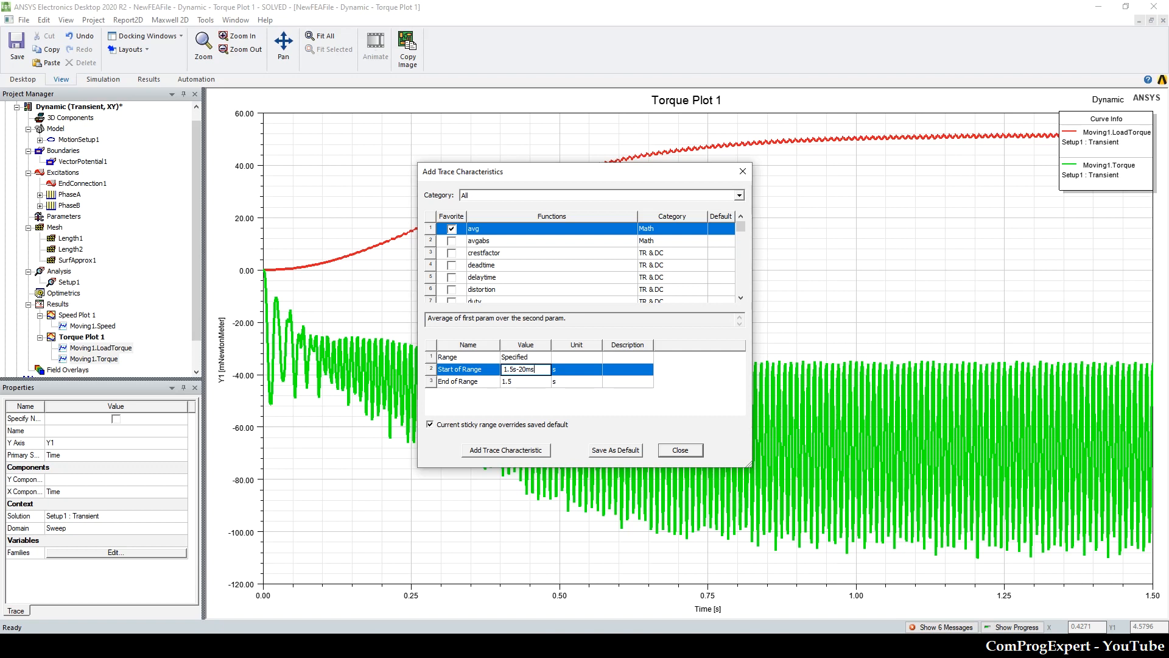
{"action": "key", "text": "Tab"}
{"action": "left_click", "coordinate": [536, 452]}
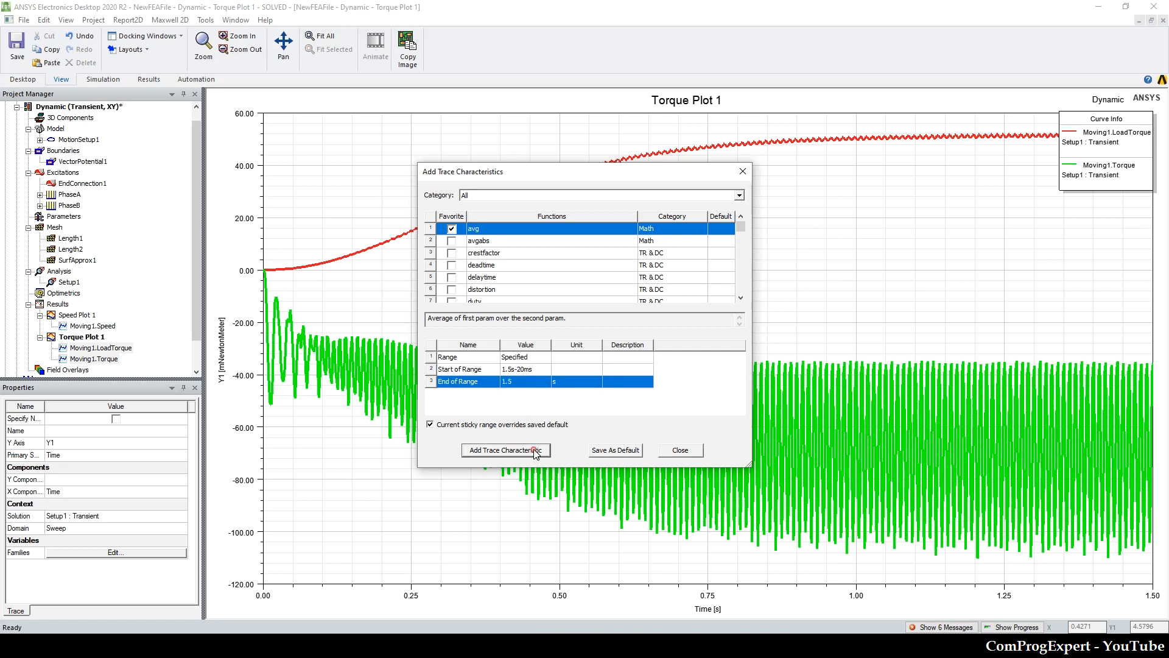
{"action": "left_click", "coordinate": [744, 173]}
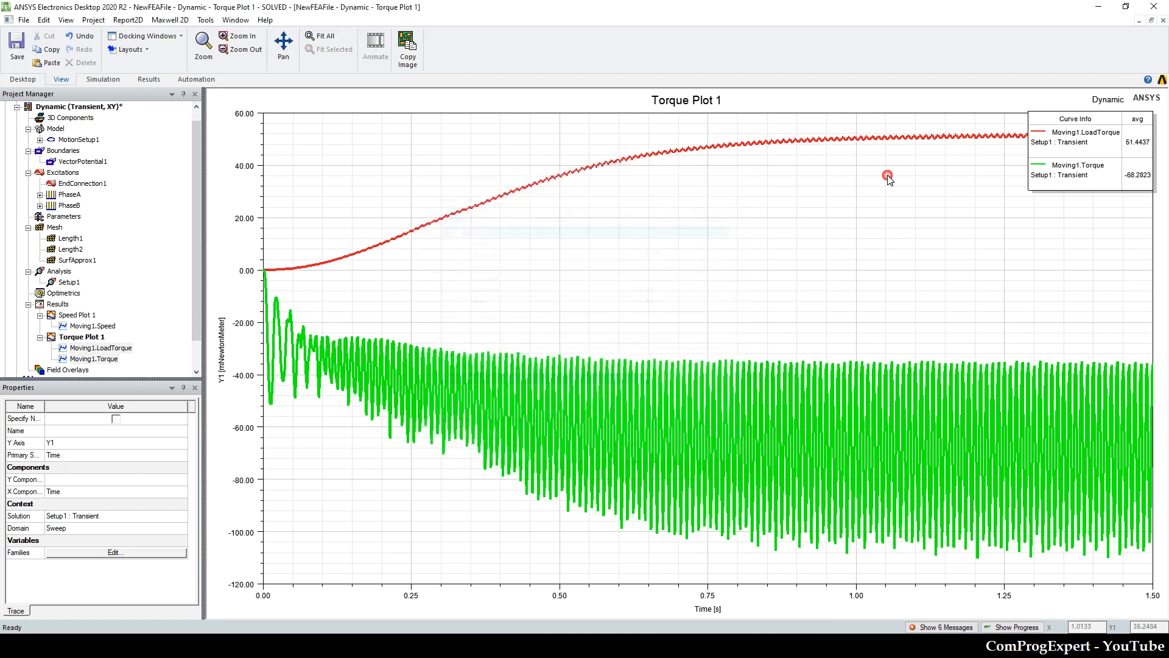
Step: Move the Torque Plot 1 legend into the gap between the curves and consult the CalculationOfLoadParameters workbook in Excel
{"action": "left_click_drag", "start_coordinate": [1043, 132], "coordinate": [788, 255]}
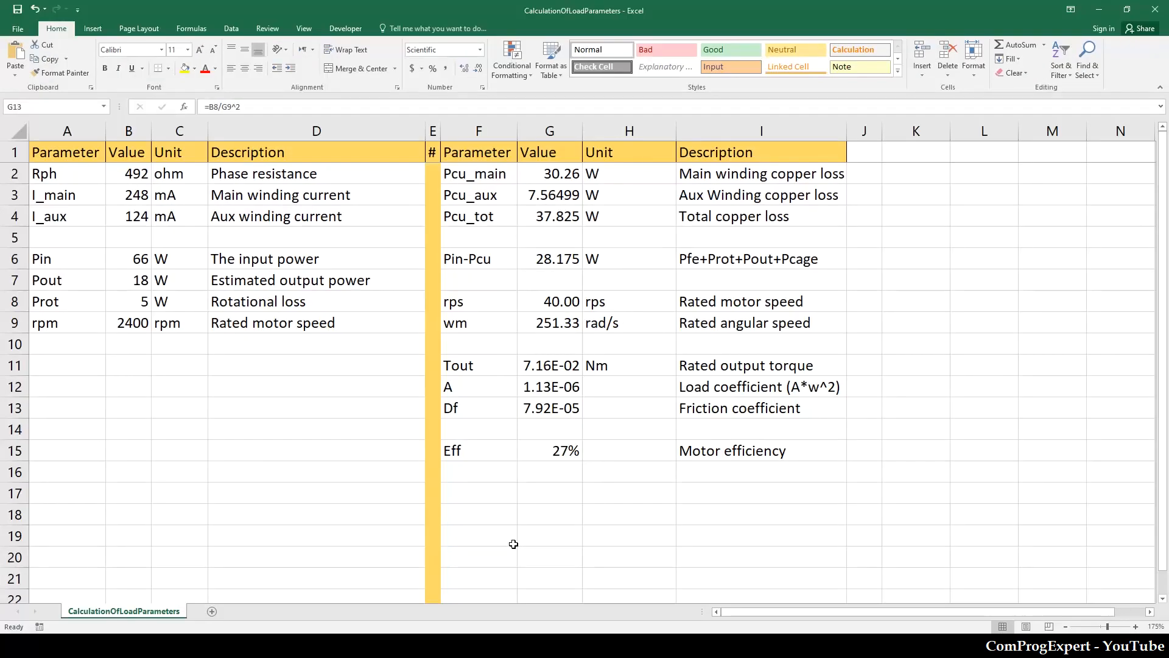
{"action": "left_click", "coordinate": [510, 502]}
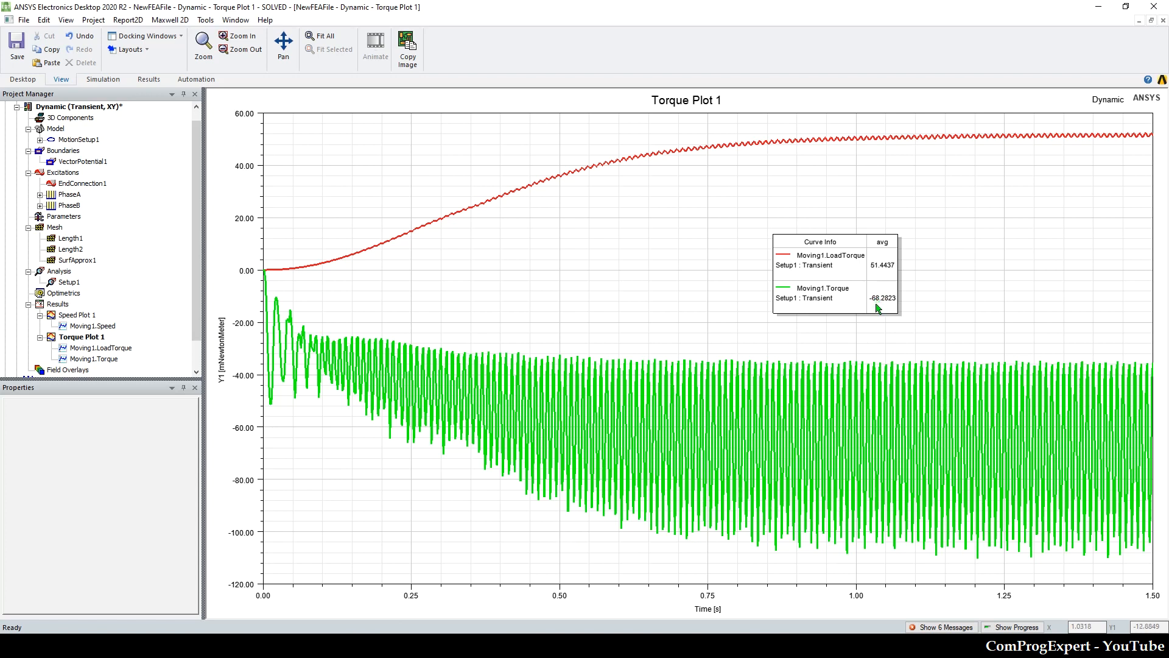
Step: Back in ANSYS Electronics Desktop, create a transient rectangular plot of BranchCurrent(VI_t) against time
{"action": "right_click", "coordinate": [68, 305]}
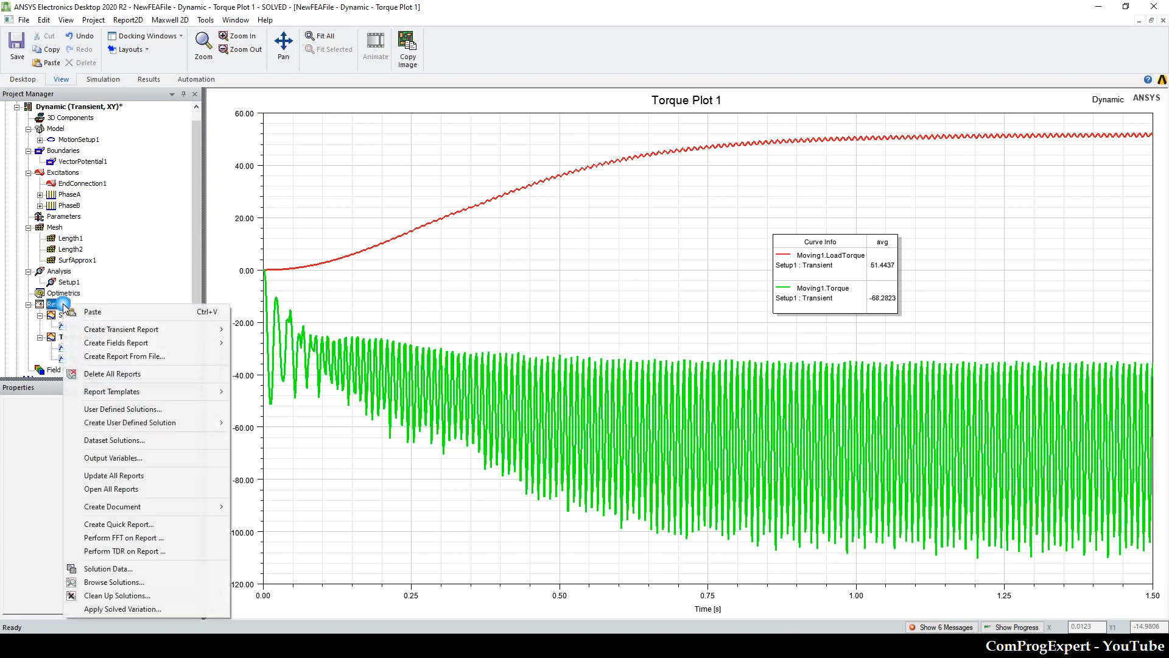
{"action": "mouse_move", "coordinate": [117, 332]}
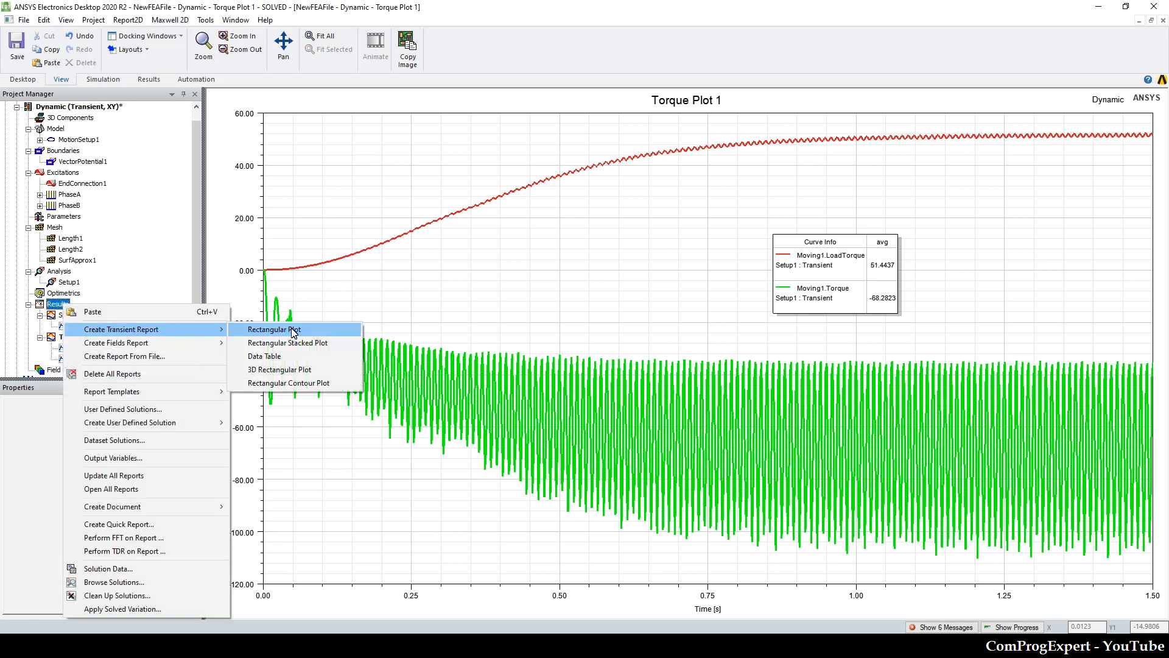
{"action": "left_click", "coordinate": [294, 331]}
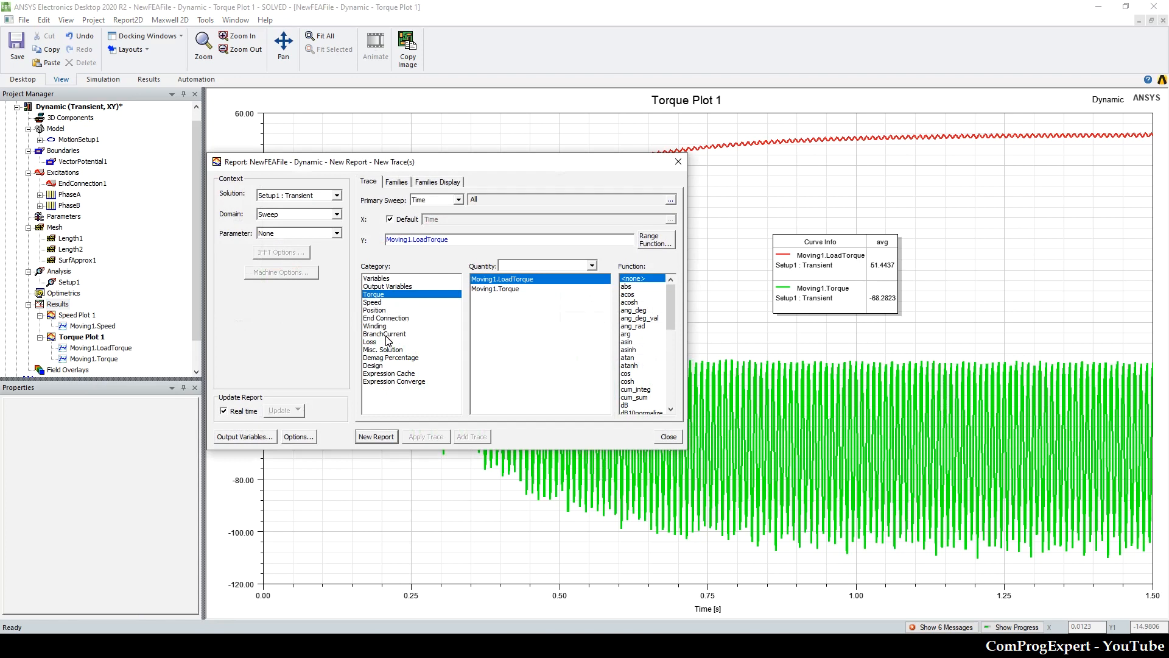
{"action": "left_click", "coordinate": [386, 335]}
{"action": "left_click", "coordinate": [388, 437]}
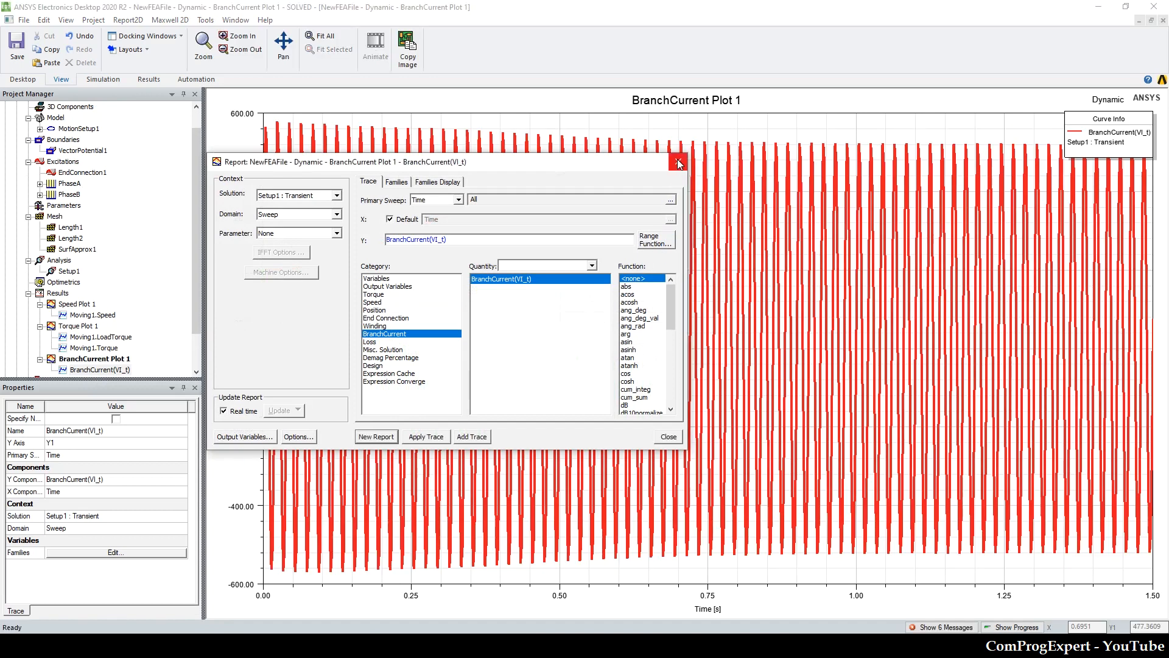
{"action": "left_click", "coordinate": [678, 163]}
Step: Open the full list of trace characteristics for BranchCurrent Plot 1 and select the rms function
{"action": "right_click", "coordinate": [579, 126]}
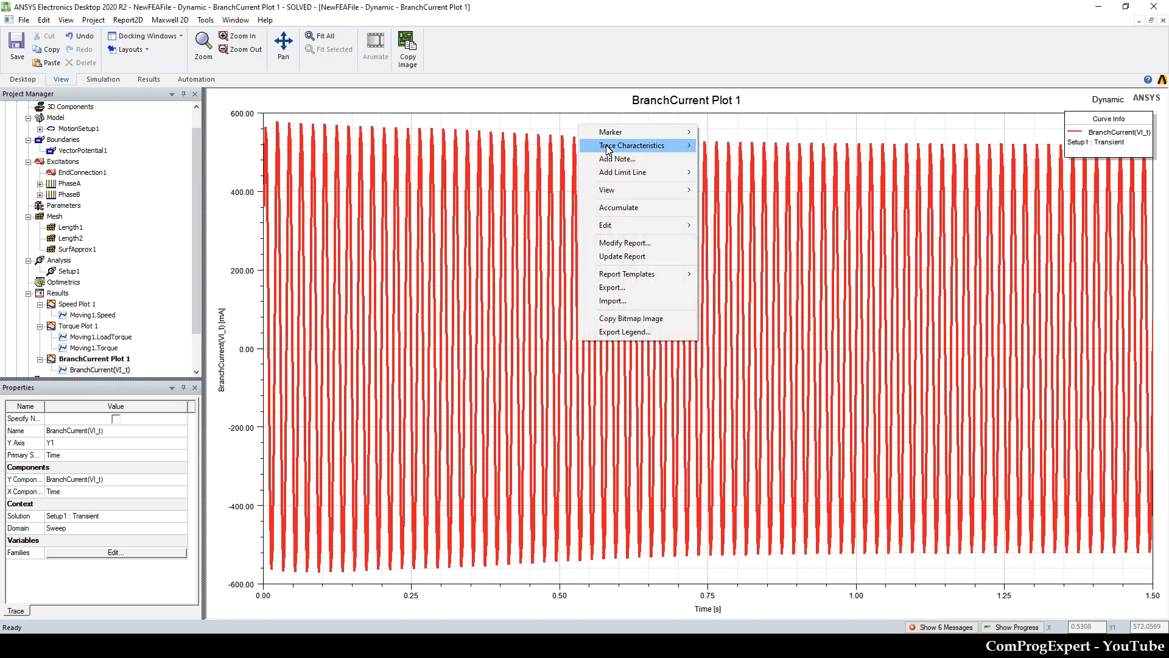
{"action": "mouse_move", "coordinate": [607, 150]}
{"action": "left_click", "coordinate": [714, 158]}
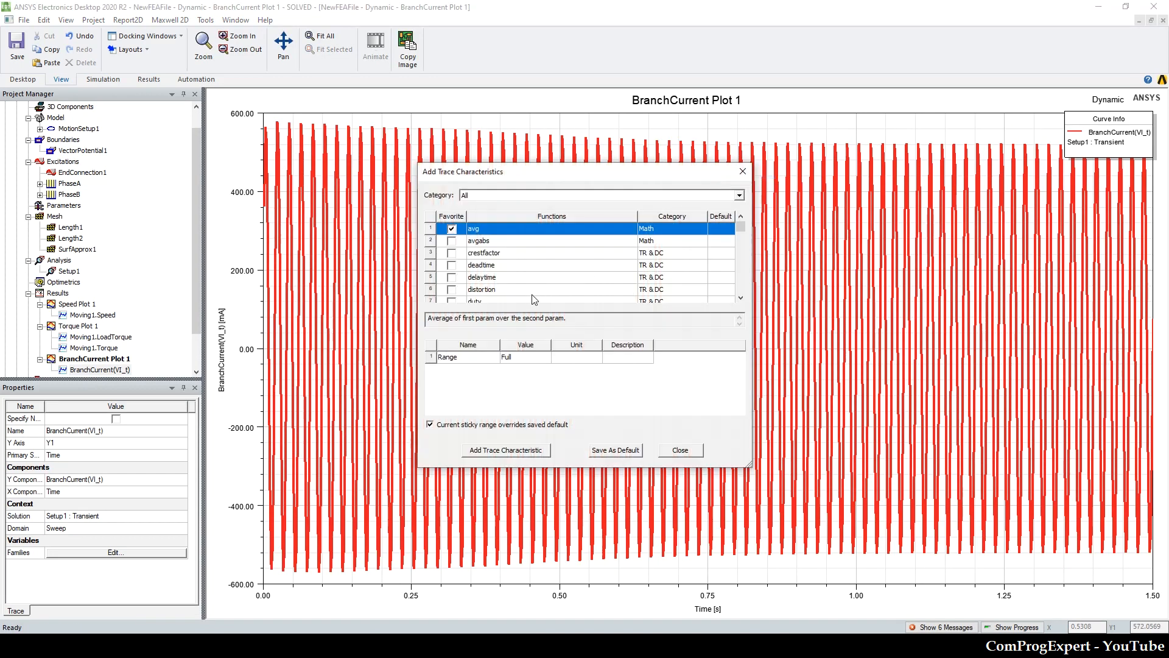
{"action": "scroll", "coordinate": [491, 282], "scroll_direction": "down", "scroll_amount": 10}
{"action": "scroll", "coordinate": [491, 281], "scroll_direction": "down", "scroll_amount": 8}
{"action": "scroll", "coordinate": [492, 280], "scroll_direction": "up", "scroll_amount": 3}
{"action": "scroll", "coordinate": [492, 275], "scroll_direction": "up", "scroll_amount": 1}
{"action": "scroll", "coordinate": [495, 291], "scroll_direction": "down", "scroll_amount": 1}
{"action": "left_click", "coordinate": [487, 266]}
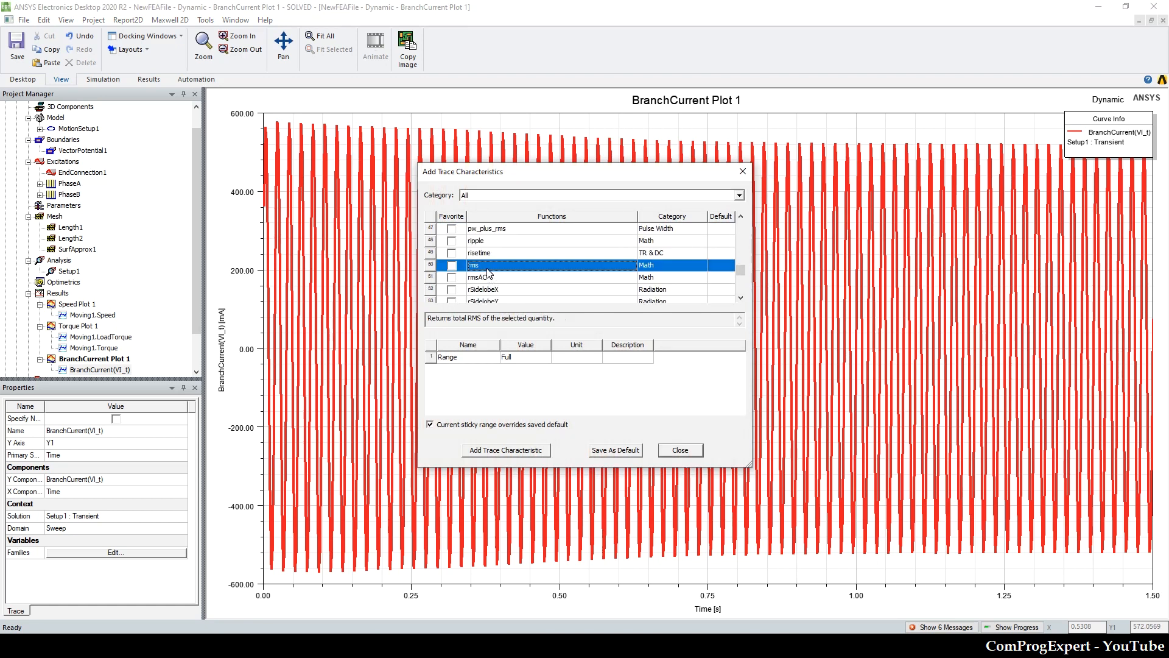
Step: Add the rms characteristic over the specified range 1.5s-20ms to 1.5 s, and move the legend to the plot's lower middle
{"action": "left_click", "coordinate": [520, 370]}
{"action": "left_click", "coordinate": [524, 381]}
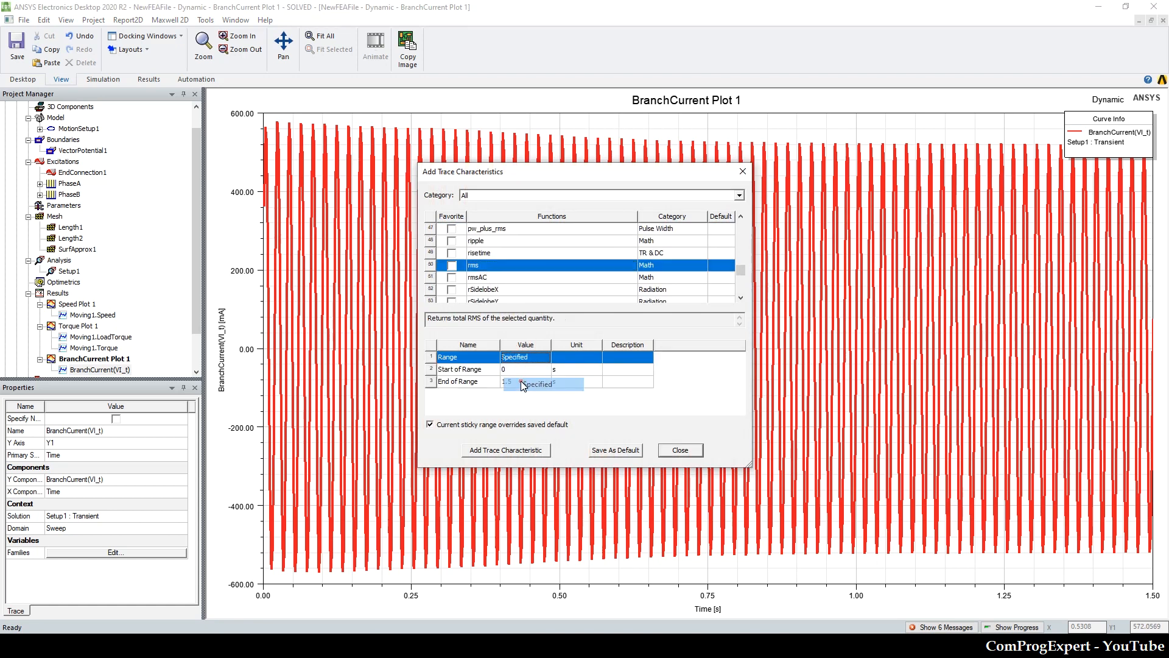
{"action": "left_click", "coordinate": [524, 370]}
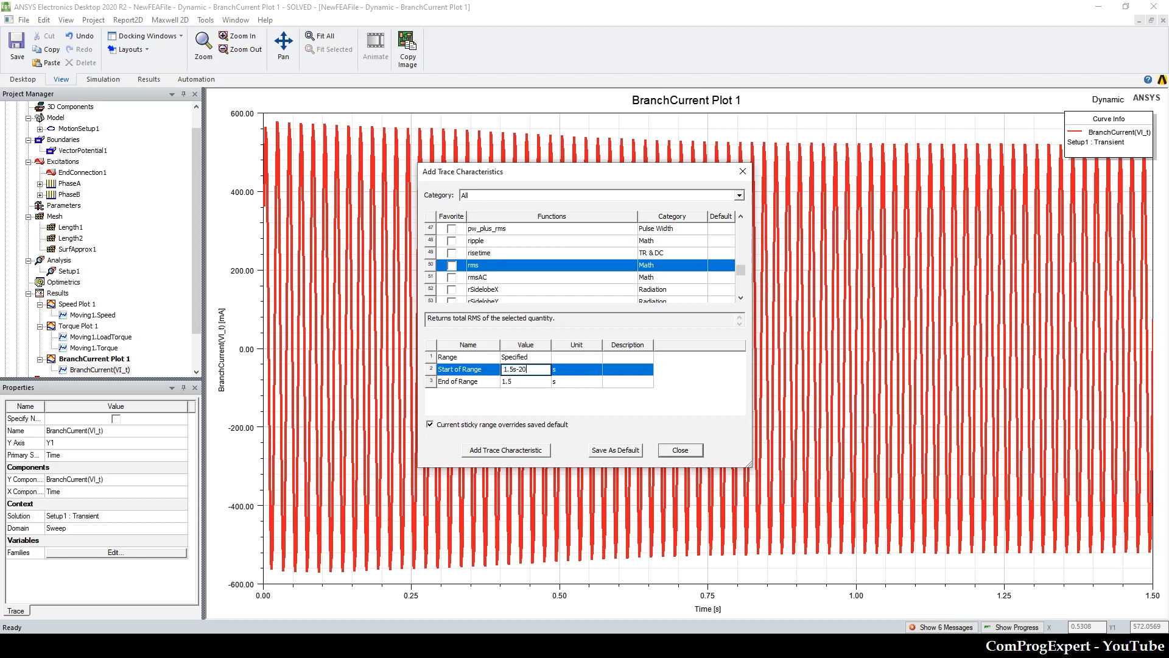
{"action": "key", "text": "Return"}
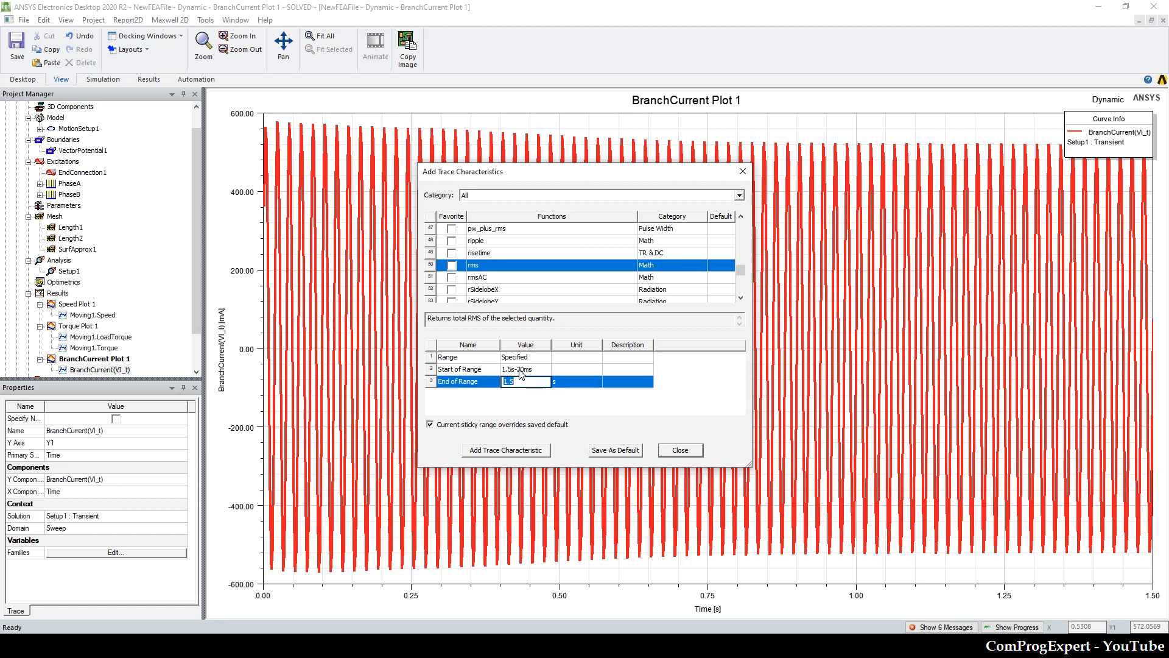
{"action": "left_click", "coordinate": [533, 454]}
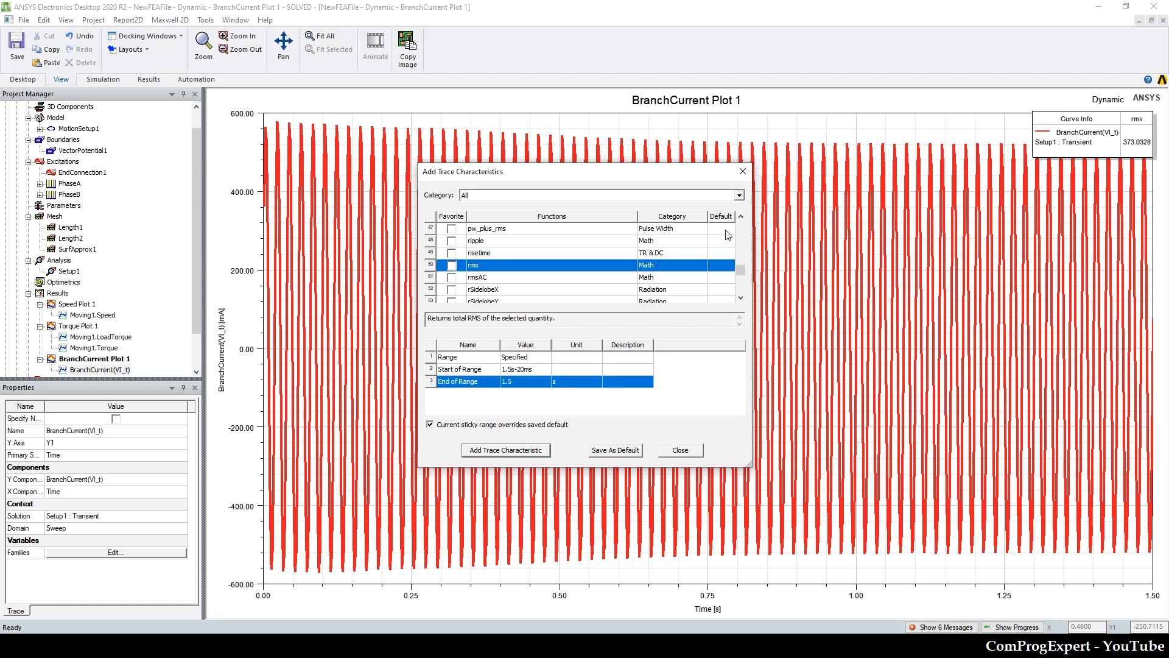
{"action": "left_click", "coordinate": [743, 171]}
{"action": "left_click_drag", "start_coordinate": [1107, 132], "coordinate": [786, 426]}
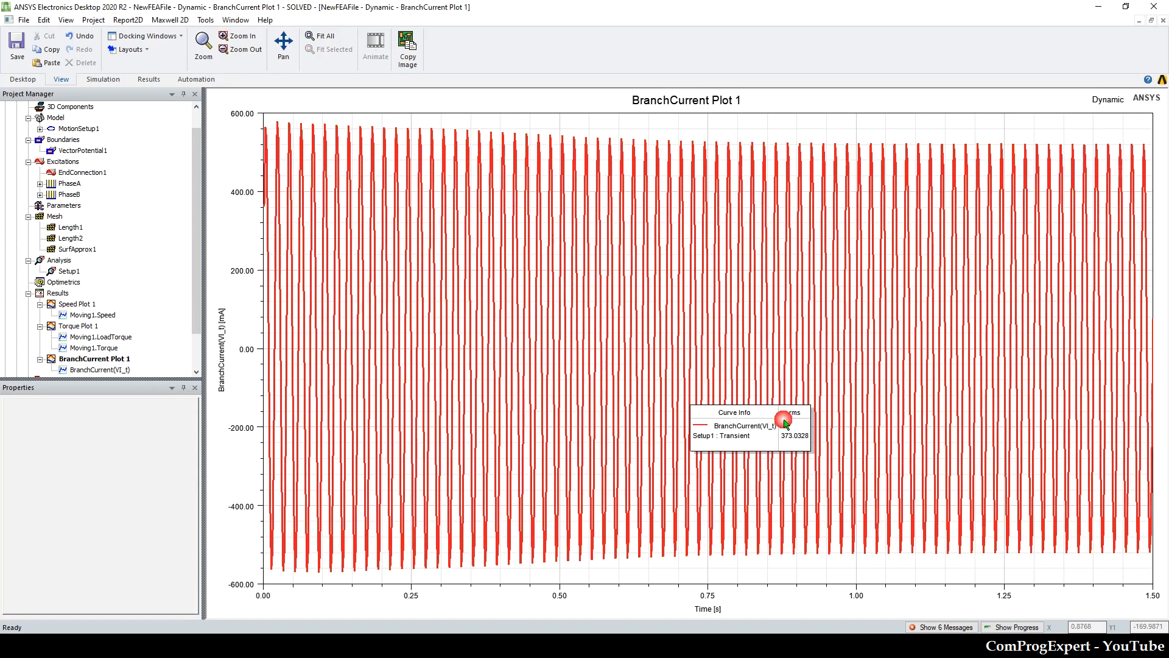
{"action": "left_click", "coordinate": [787, 441]}
Step: Compare the branch current with the Input power & power factor slide in Foxit Reader and the load parameters in the Excel workbook
{"action": "left_click", "coordinate": [317, 646]}
{"action": "scroll", "coordinate": [596, 441], "scroll_direction": "up", "scroll_amount": 1}
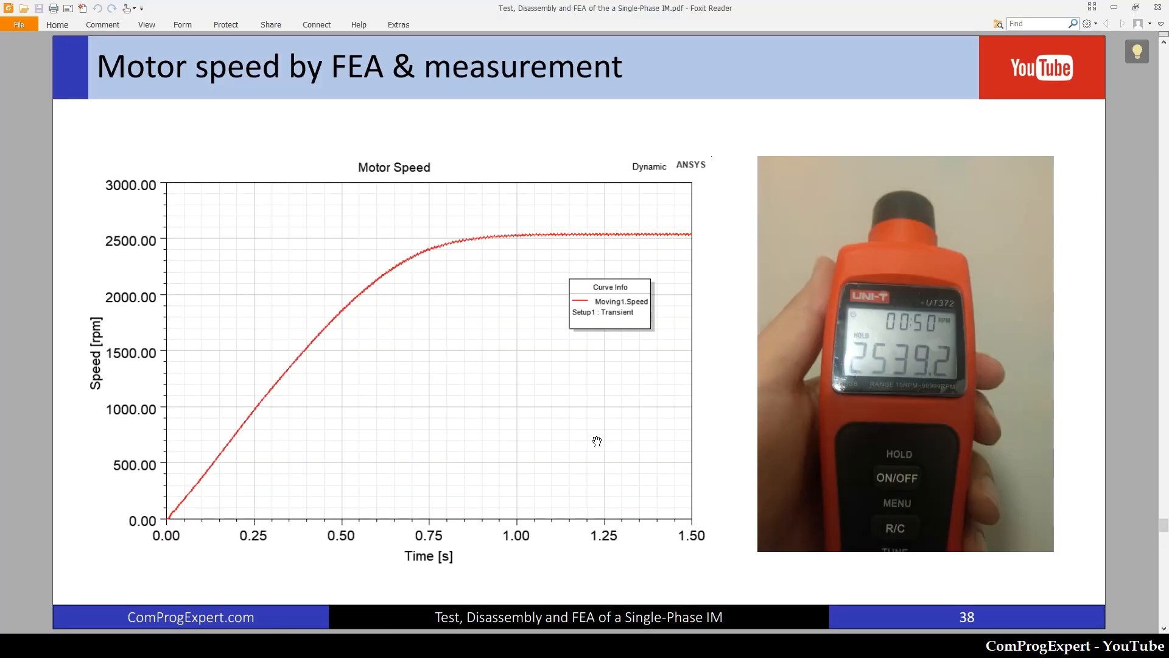
{"action": "scroll", "coordinate": [597, 441], "scroll_direction": "up", "scroll_amount": 1}
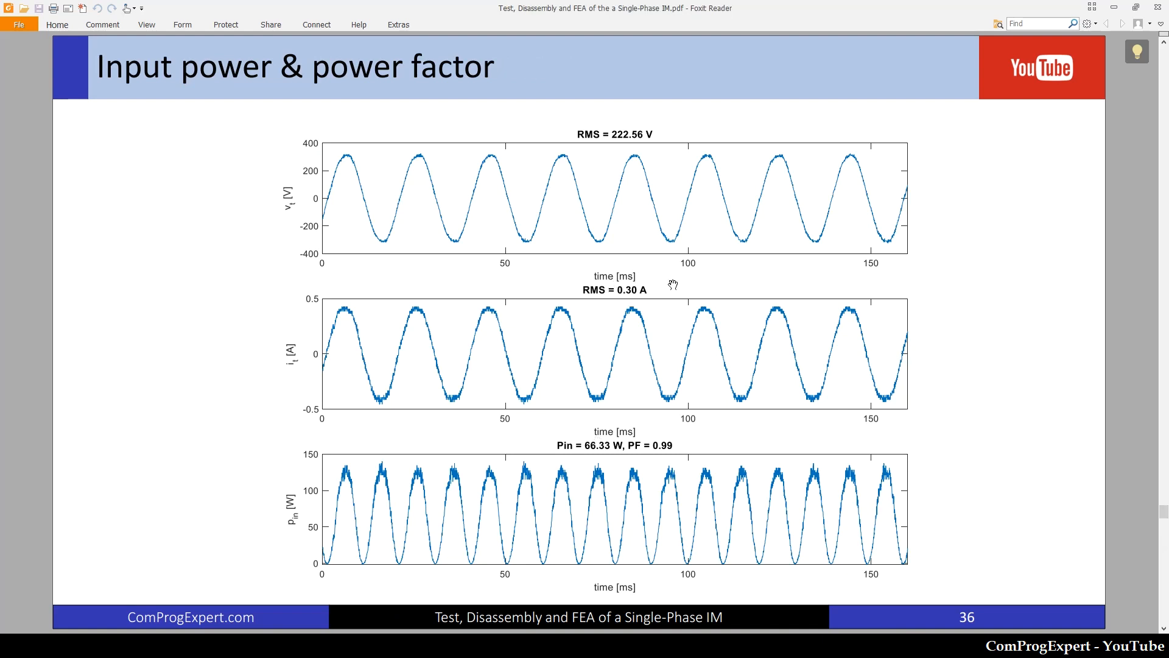
{"action": "key", "text": "alt+Tab"}
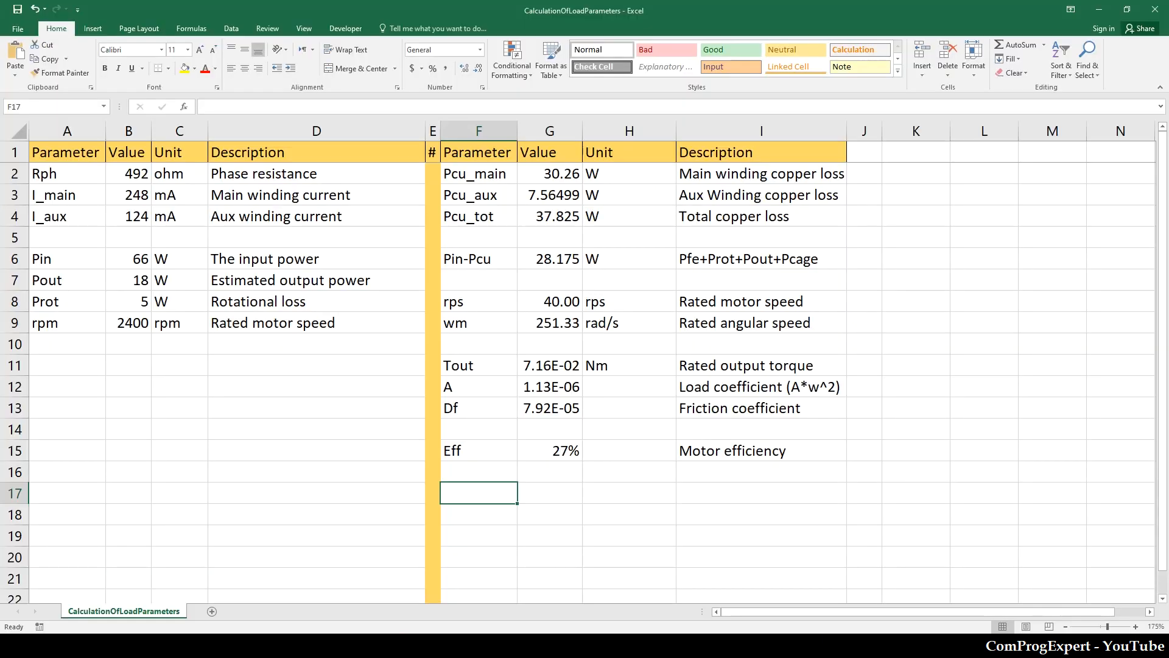
{"action": "left_click", "coordinate": [138, 386]}
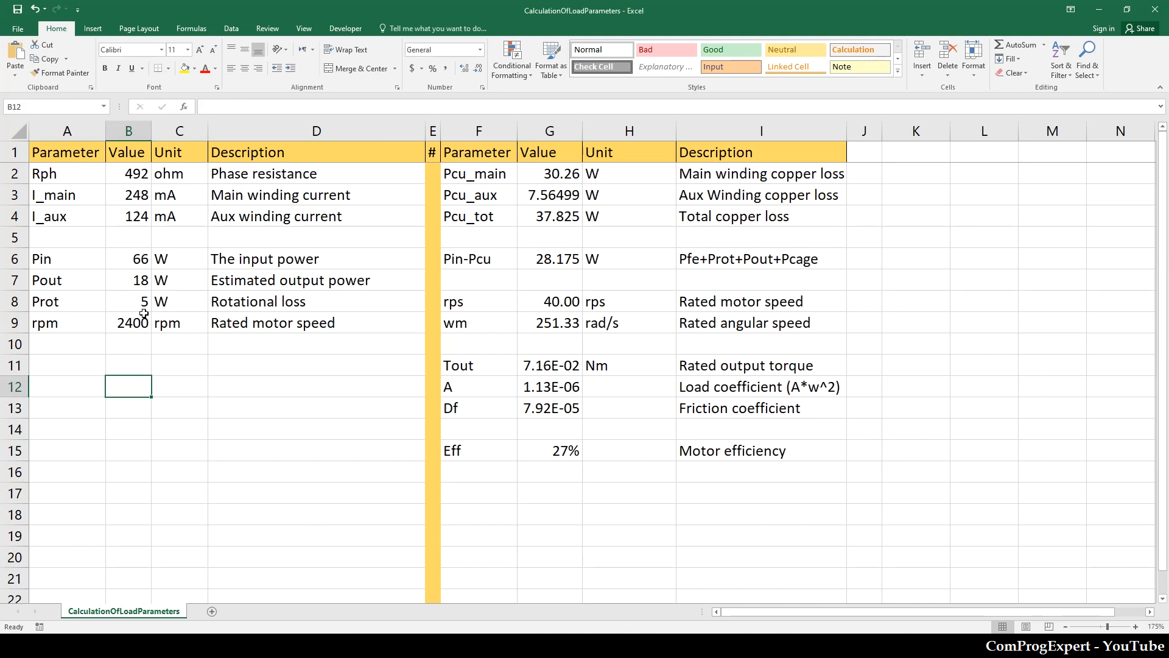
{"action": "left_click", "coordinate": [205, 405]}
{"action": "mouse_move", "coordinate": [373, 644]}
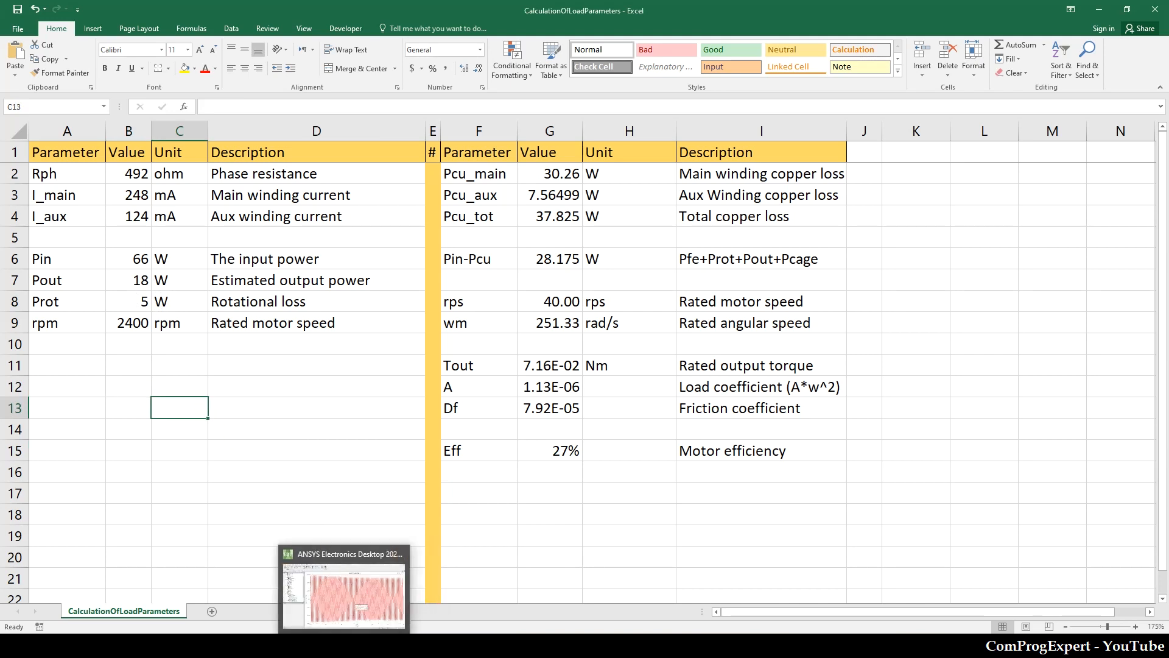
Step: Return to ANSYS Electronics Desktop and open the Dynamic design's model view
{"action": "left_click", "coordinate": [349, 643]}
{"action": "scroll", "coordinate": [84, 208], "scroll_direction": "up", "scroll_amount": 1}
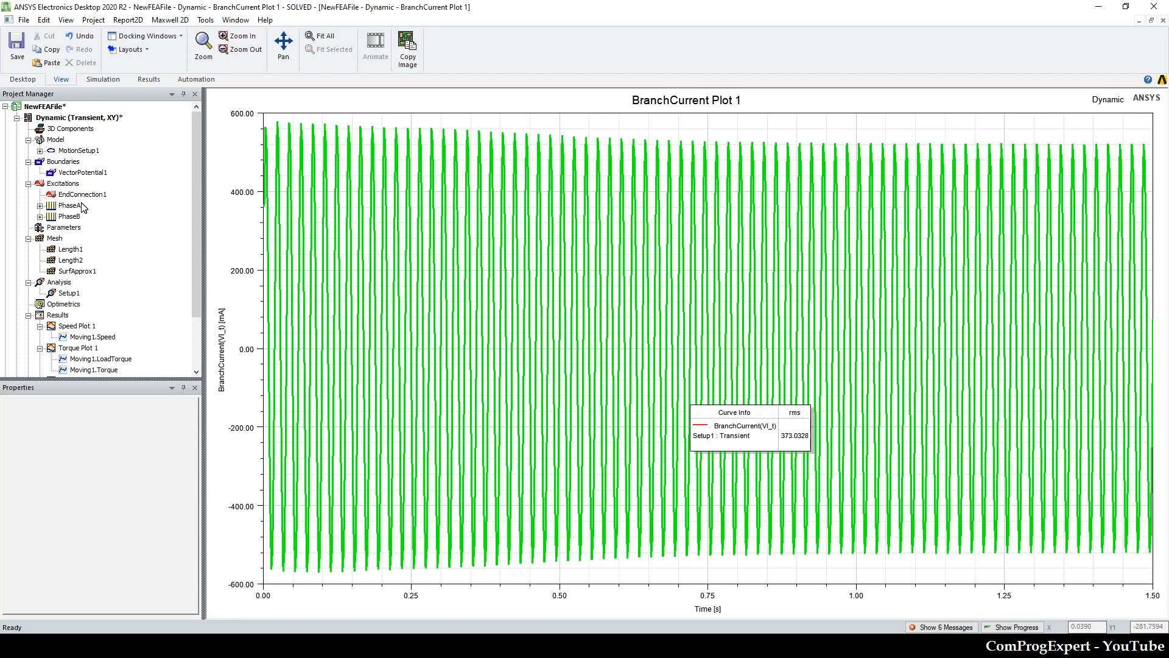
{"action": "double_click", "coordinate": [71, 118]}
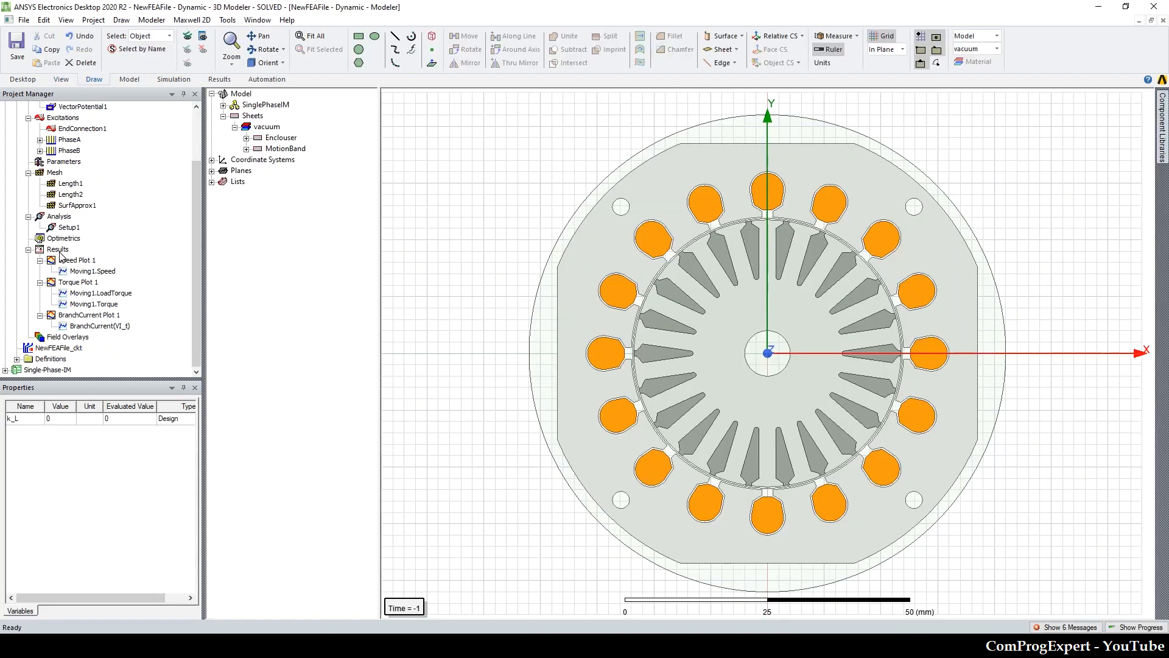
{"action": "right_click", "coordinate": [61, 256]}
{"action": "mouse_move", "coordinate": [274, 277]}
{"action": "left_click", "coordinate": [282, 306]}
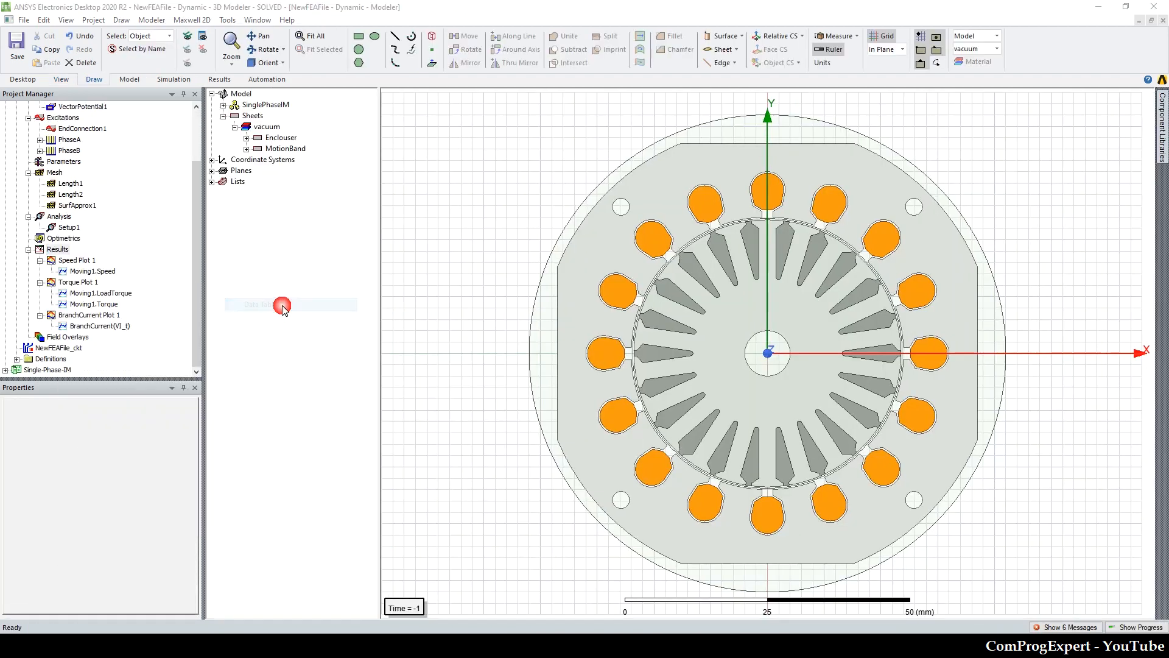
{"action": "key", "text": "Escape"}
Step: Create a transient rectangular plot of SolidLoss against time
{"action": "right_click", "coordinate": [59, 255]}
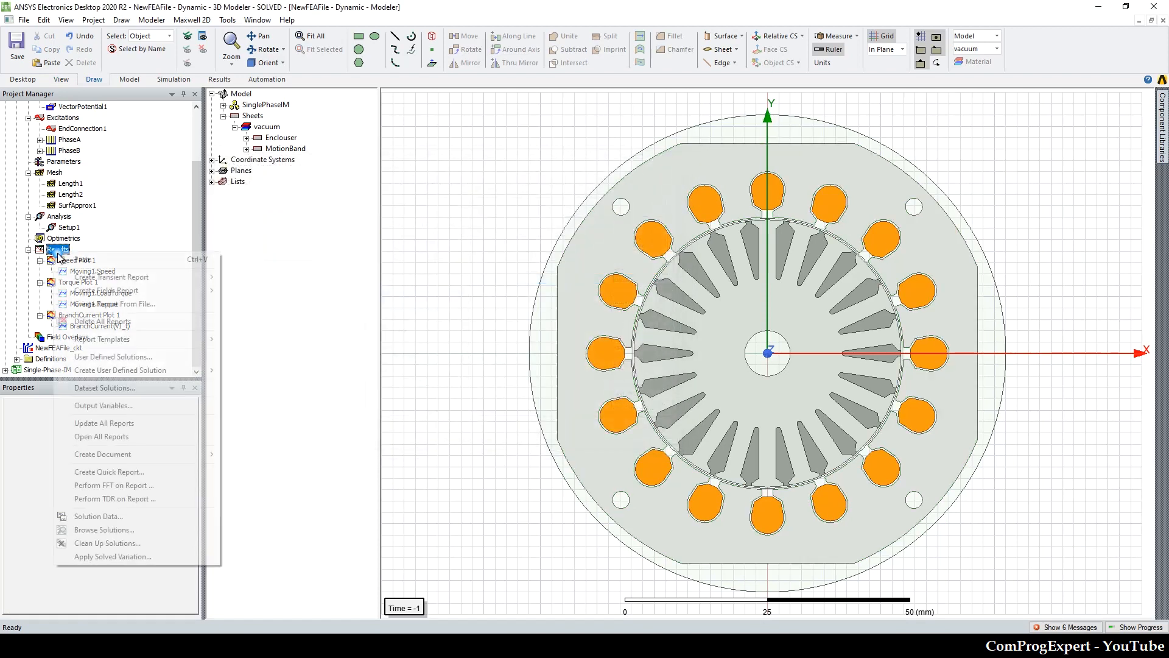
{"action": "mouse_move", "coordinate": [125, 276]}
{"action": "left_click", "coordinate": [291, 275]}
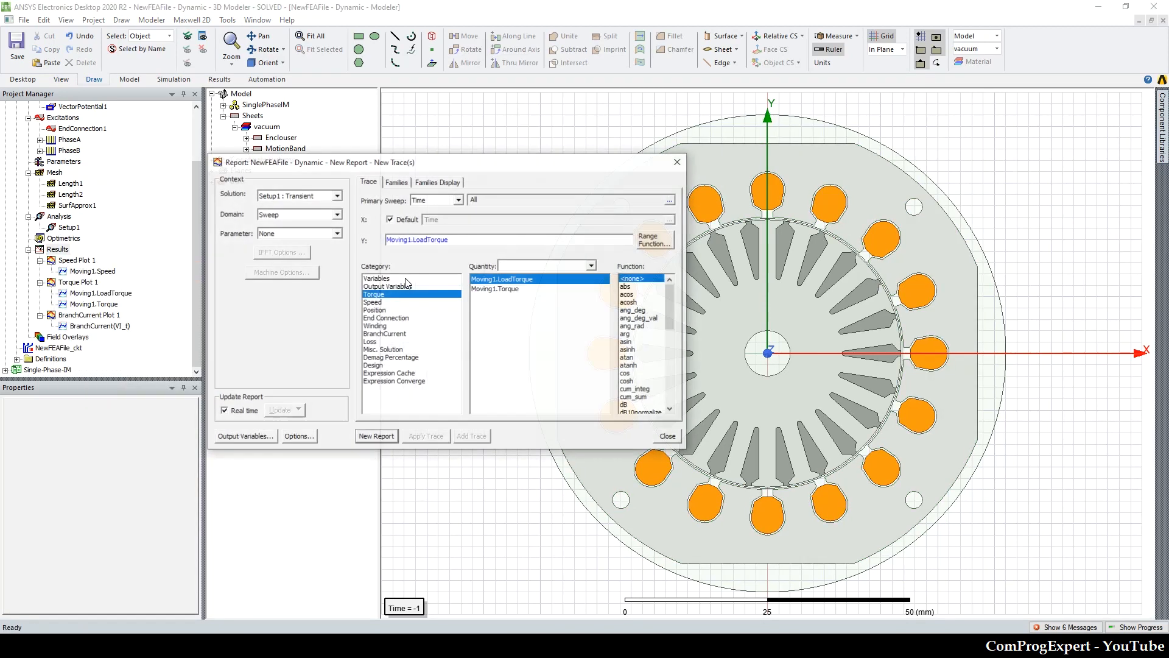
{"action": "left_click", "coordinate": [372, 342]}
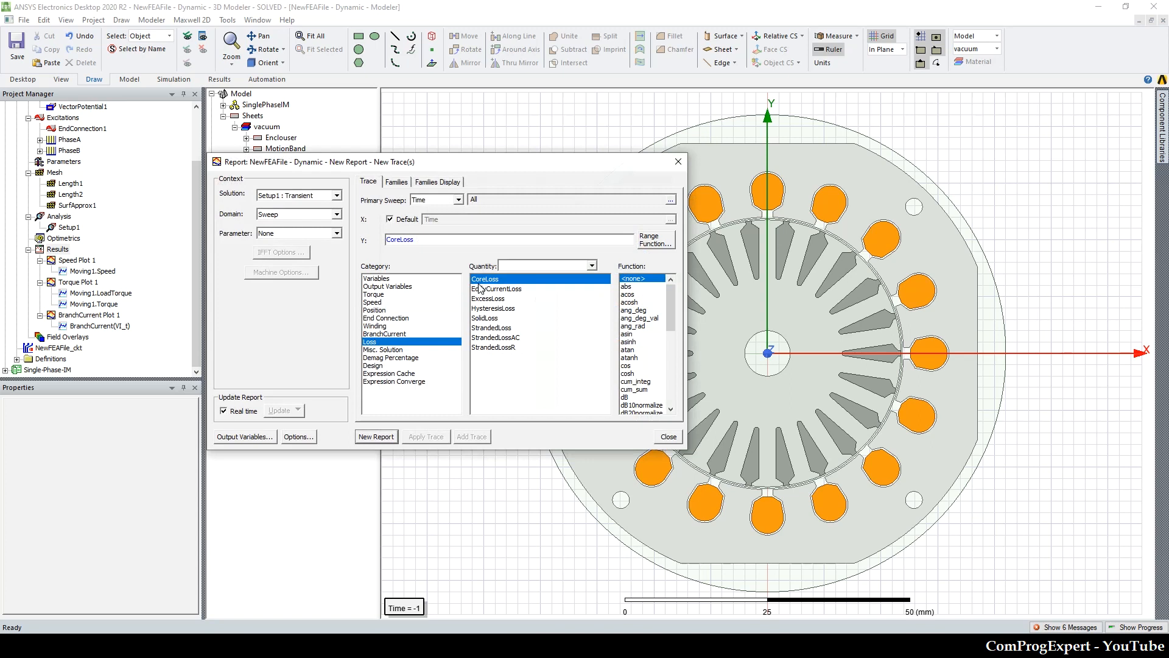
{"action": "left_click", "coordinate": [484, 318]}
{"action": "left_click", "coordinate": [375, 436]}
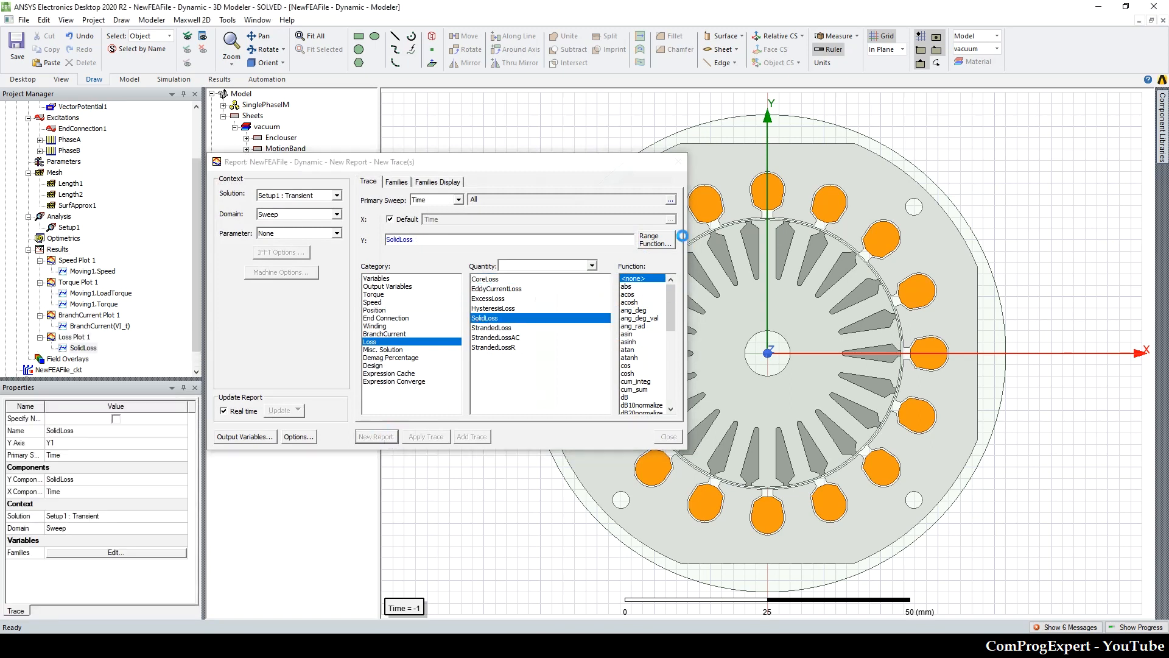
Step: Add the avg characteristic to the SolidLoss plot over the specified range 1.5s-20ms to 1.5 s, and move the legend to the plot's upper middle
{"action": "left_click", "coordinate": [679, 162]}
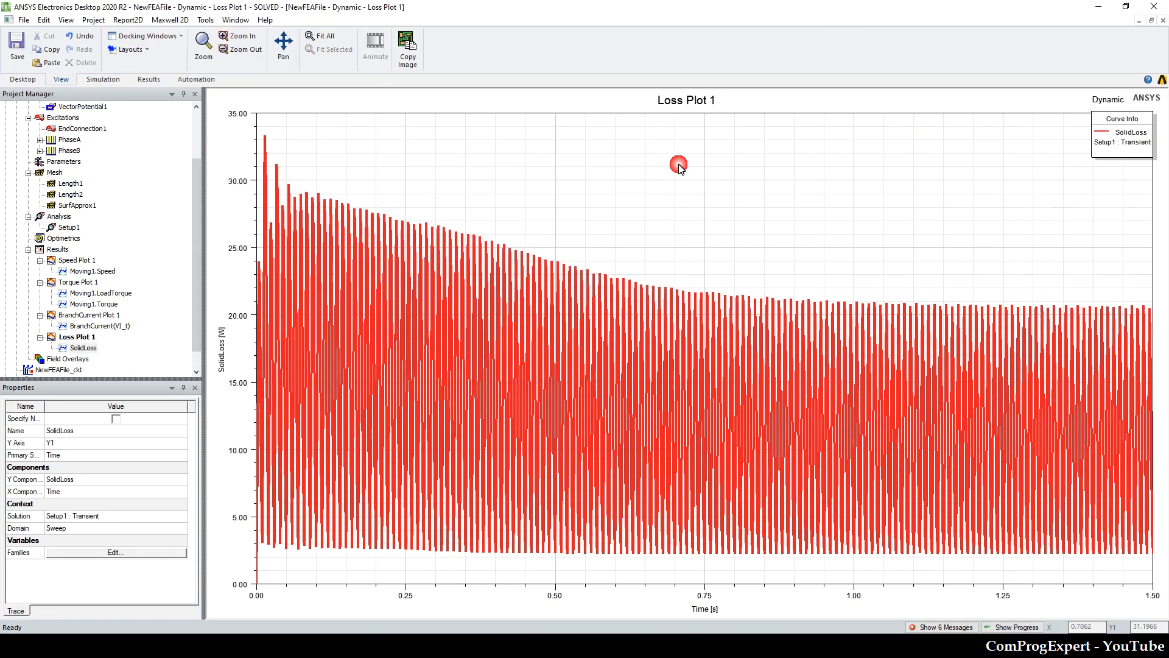
{"action": "right_click", "coordinate": [679, 165]}
{"action": "mouse_move", "coordinate": [707, 185]}
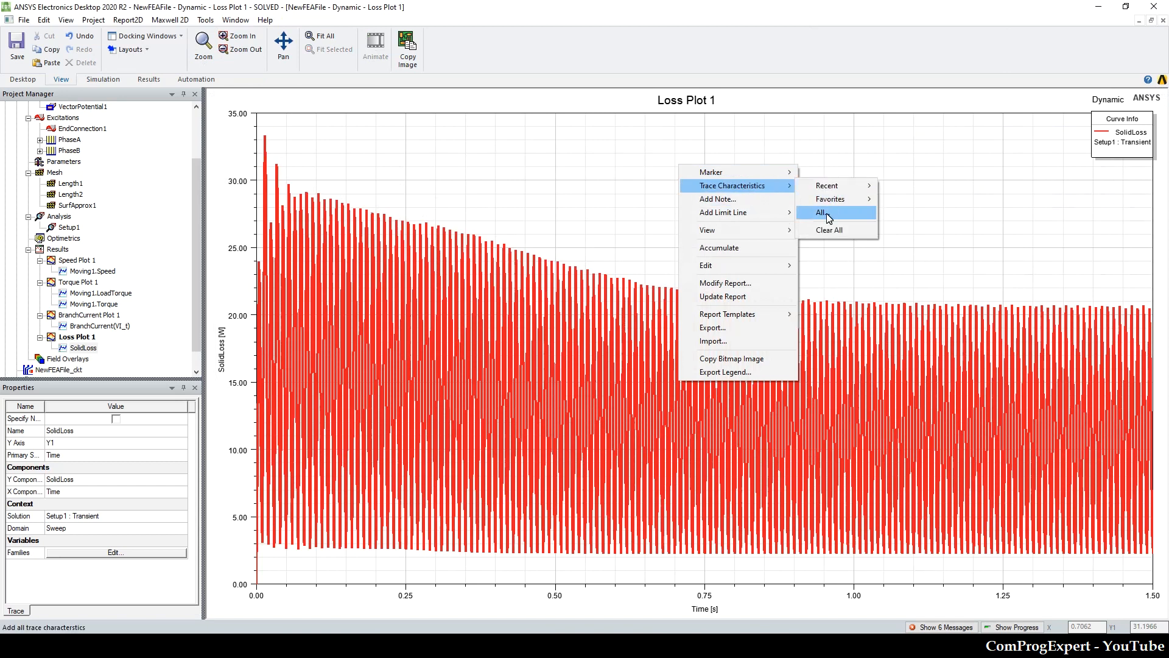
{"action": "left_click", "coordinate": [829, 214]}
{"action": "scroll", "coordinate": [506, 289], "scroll_direction": "down", "scroll_amount": 3}
{"action": "left_click", "coordinate": [513, 358]}
{"action": "left_click", "coordinate": [538, 384]}
{"action": "left_click", "coordinate": [525, 369]}
{"action": "type", "text": "1.5s-20ms"}
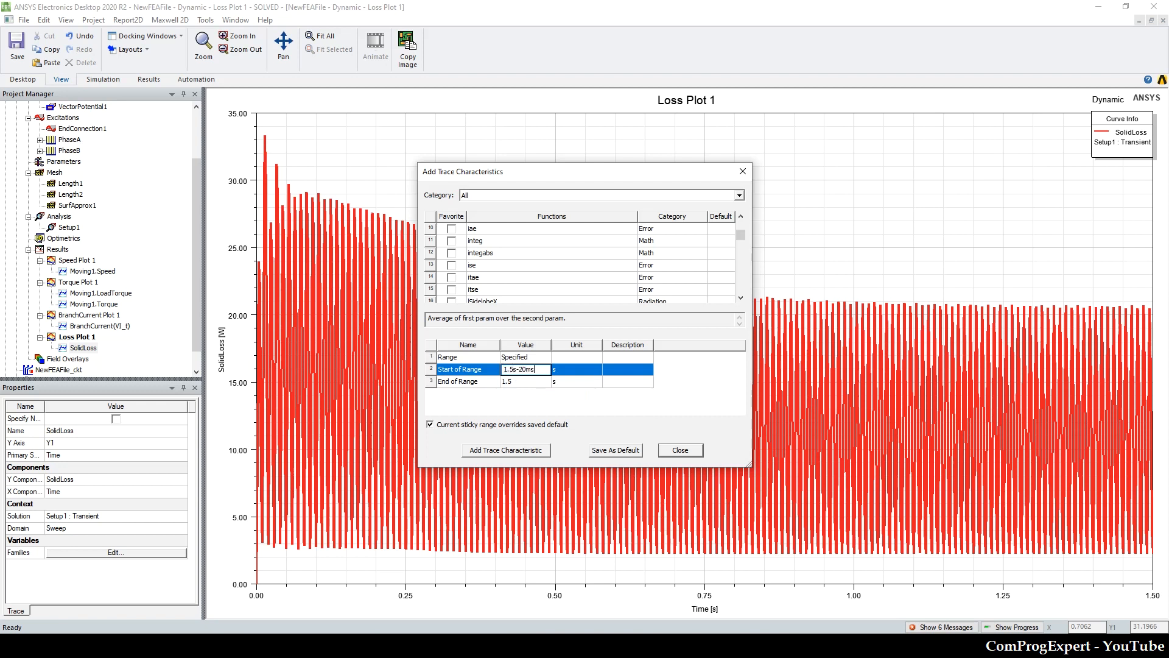
{"action": "key", "text": "Tab"}
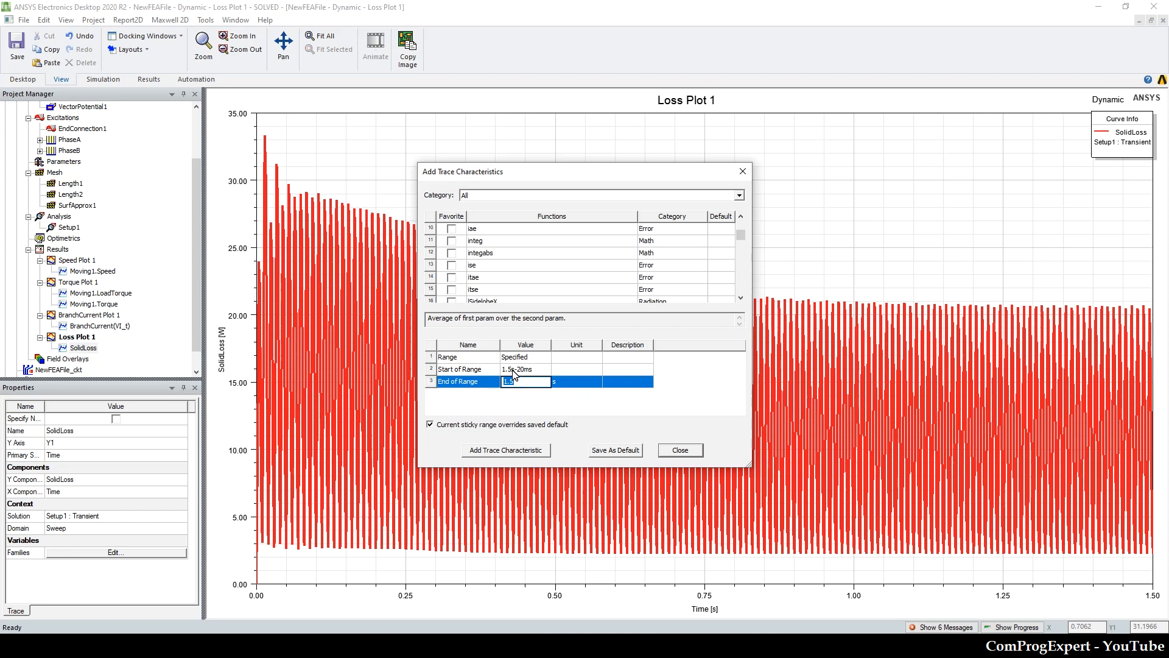
{"action": "left_click", "coordinate": [509, 450]}
{"action": "left_click", "coordinate": [743, 172]}
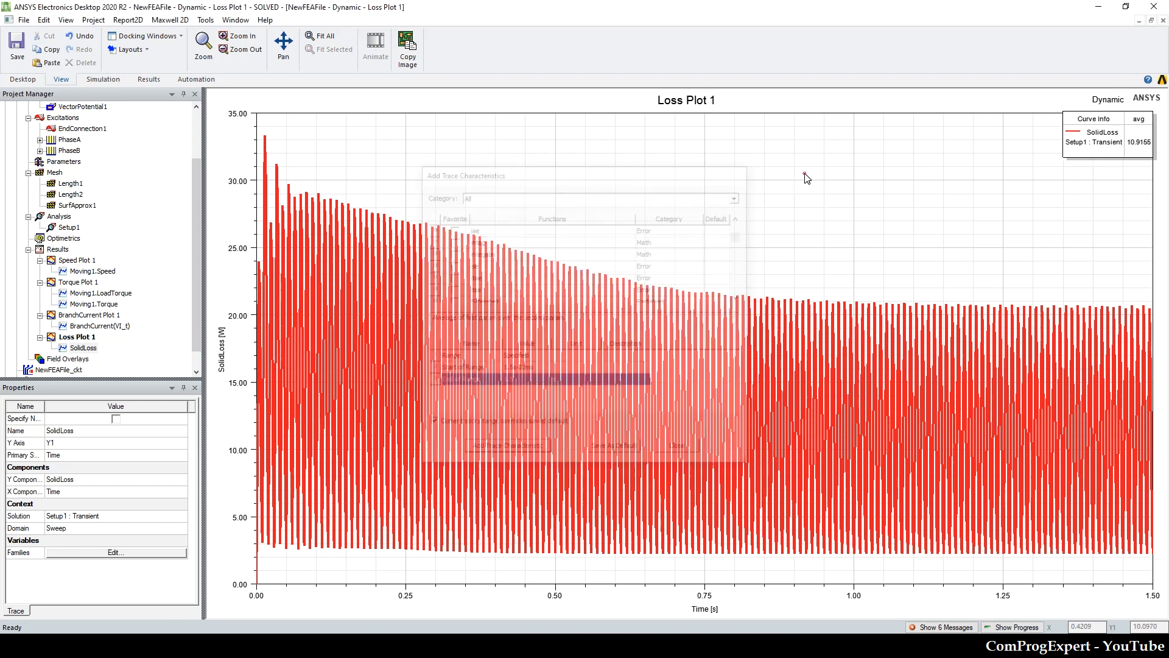
{"action": "left_click_drag", "start_coordinate": [1140, 132], "coordinate": [725, 262]}
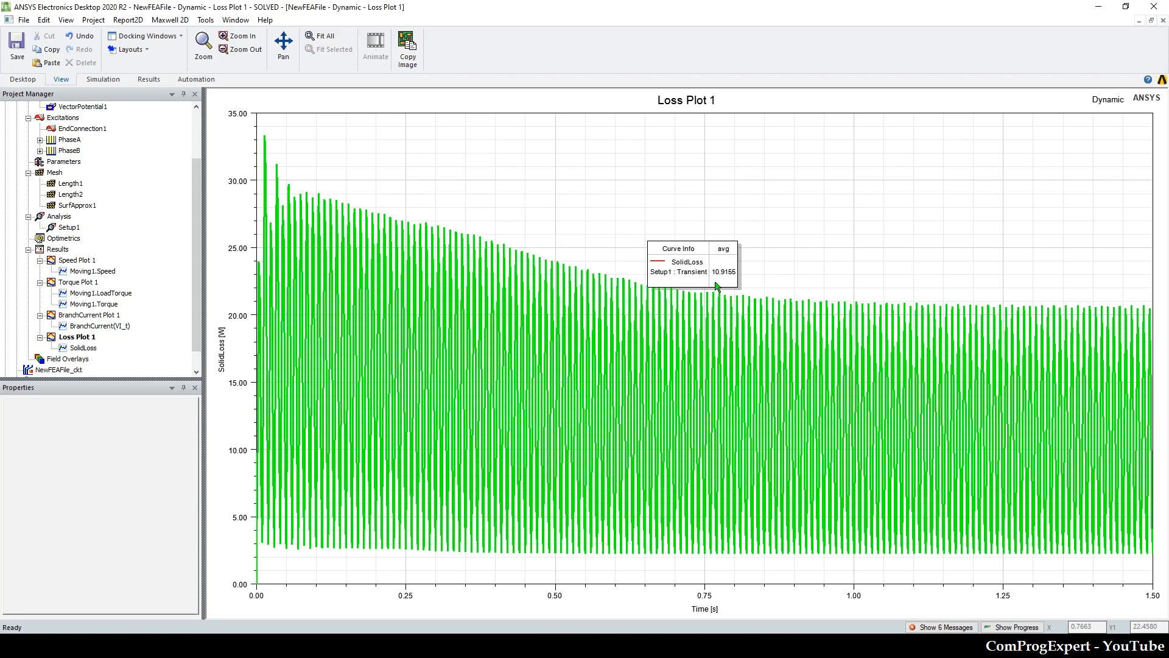
{"action": "left_click", "coordinate": [426, 175]}
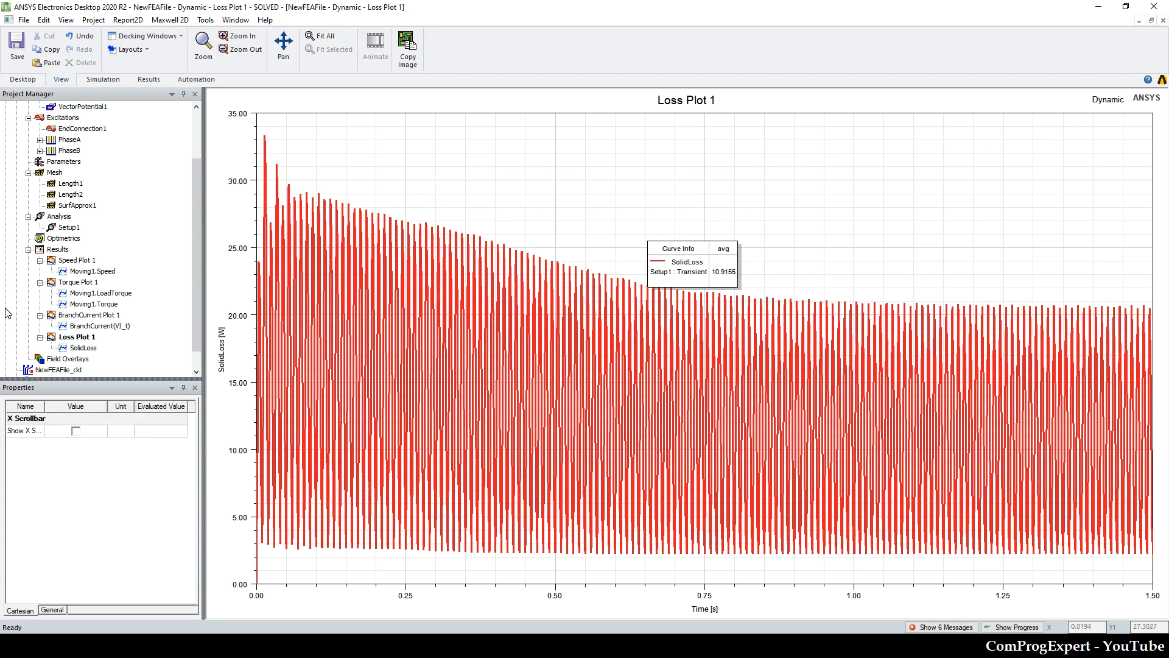
Step: Compare the average speed in Speed Plot 1 with the rated motor speed in the Excel load parameters workbook
{"action": "scroll", "coordinate": [83, 285], "scroll_direction": "up", "scroll_amount": 2}
{"action": "double_click", "coordinate": [69, 119]}
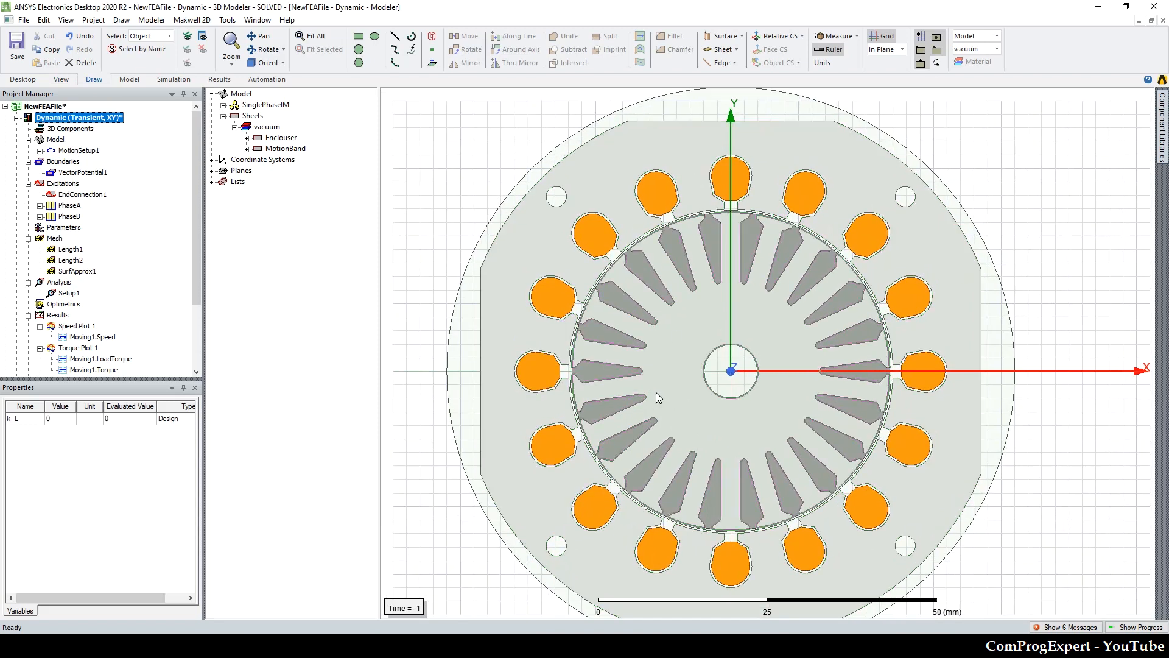
{"action": "scroll", "coordinate": [85, 268], "scroll_direction": "down", "scroll_amount": 2}
{"action": "double_click", "coordinate": [85, 260]}
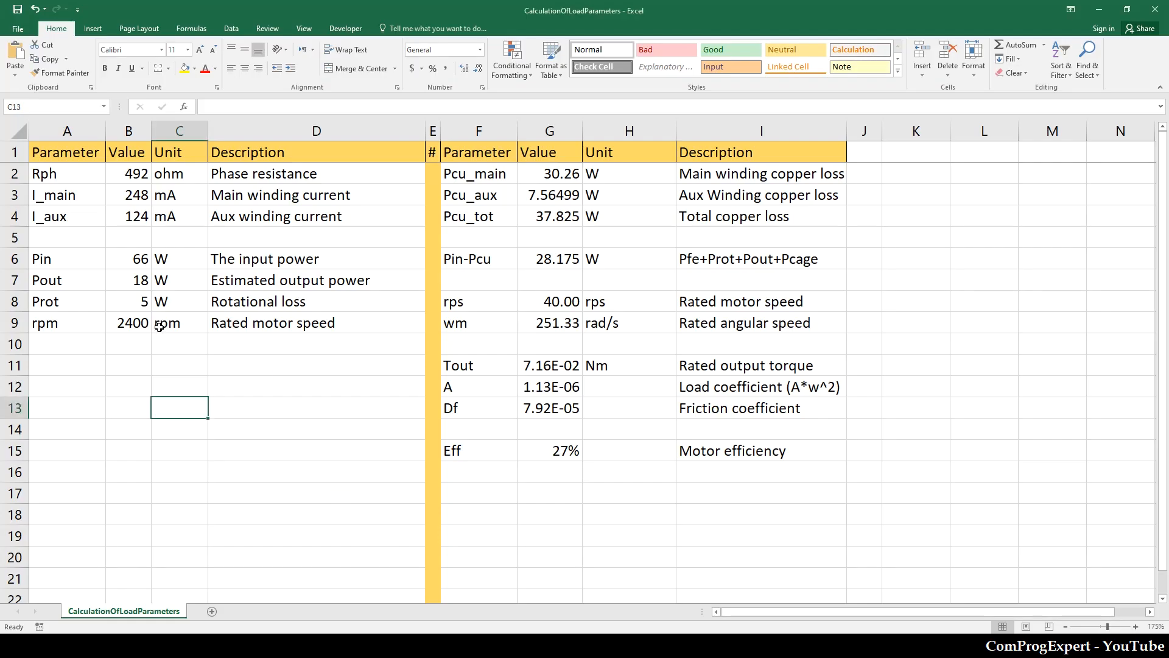
{"action": "left_click", "coordinate": [140, 323]}
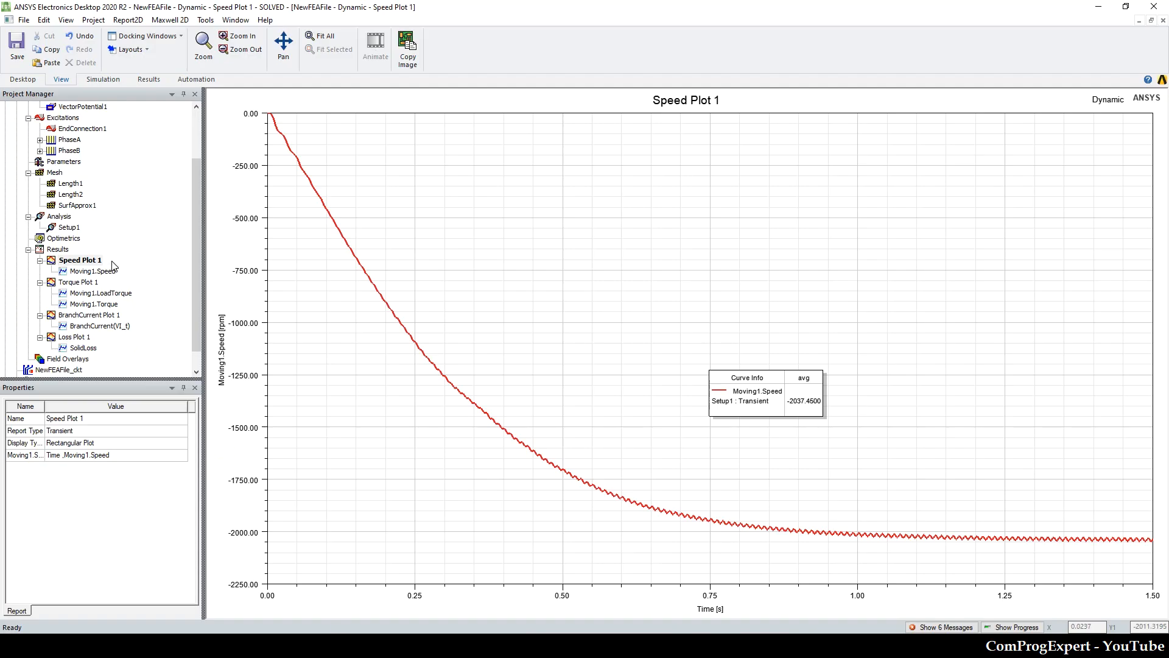
Step: Return to ANSYS Electronics Desktop and move the 2uF capacitor from the LPhaseB branch to the LPhaseA branch in the NewFEAFile_ckt schematic
{"action": "scroll", "coordinate": [100, 231], "scroll_direction": "up", "scroll_amount": 2}
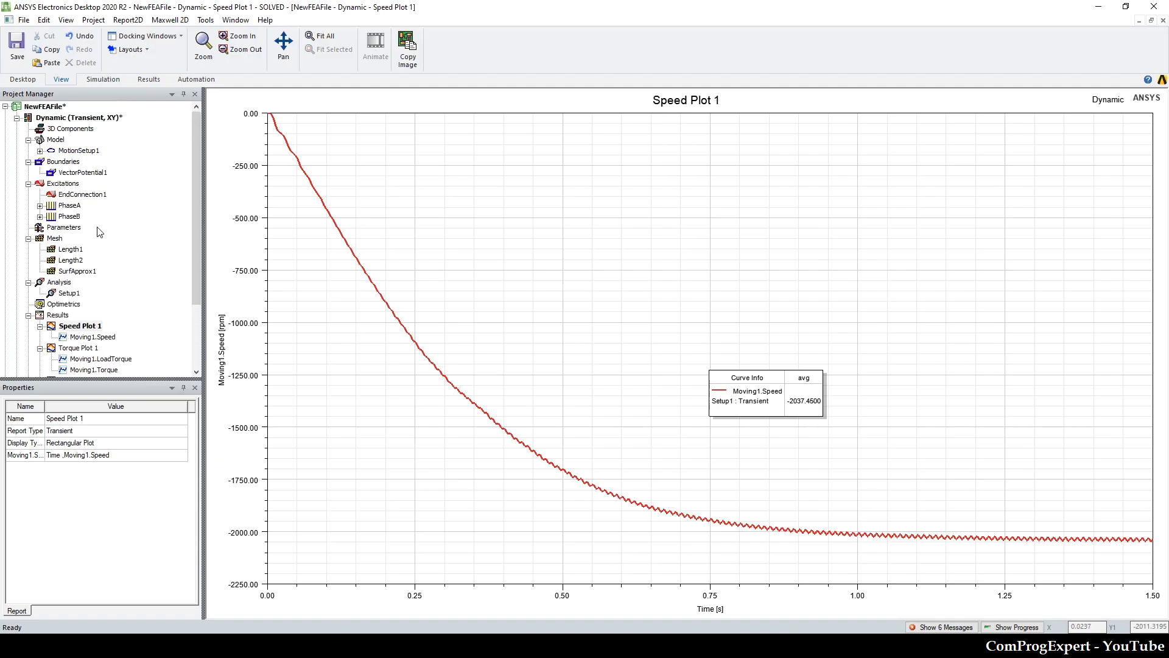
{"action": "double_click", "coordinate": [65, 120]}
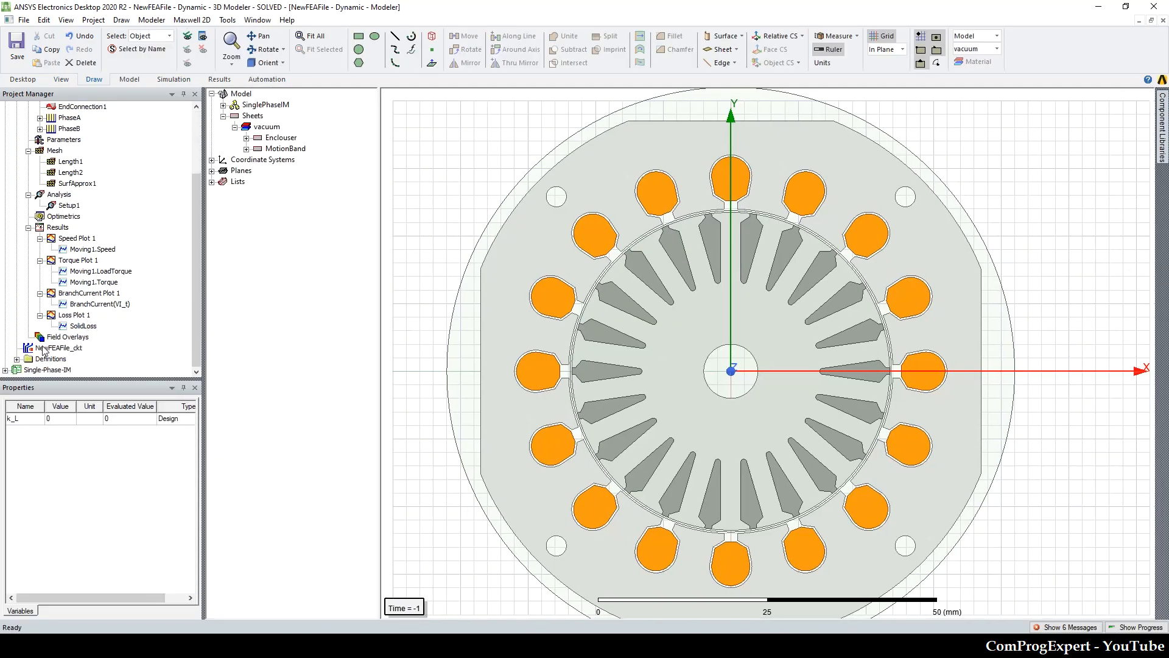
{"action": "double_click", "coordinate": [42, 350]}
{"action": "left_click", "coordinate": [821, 465]}
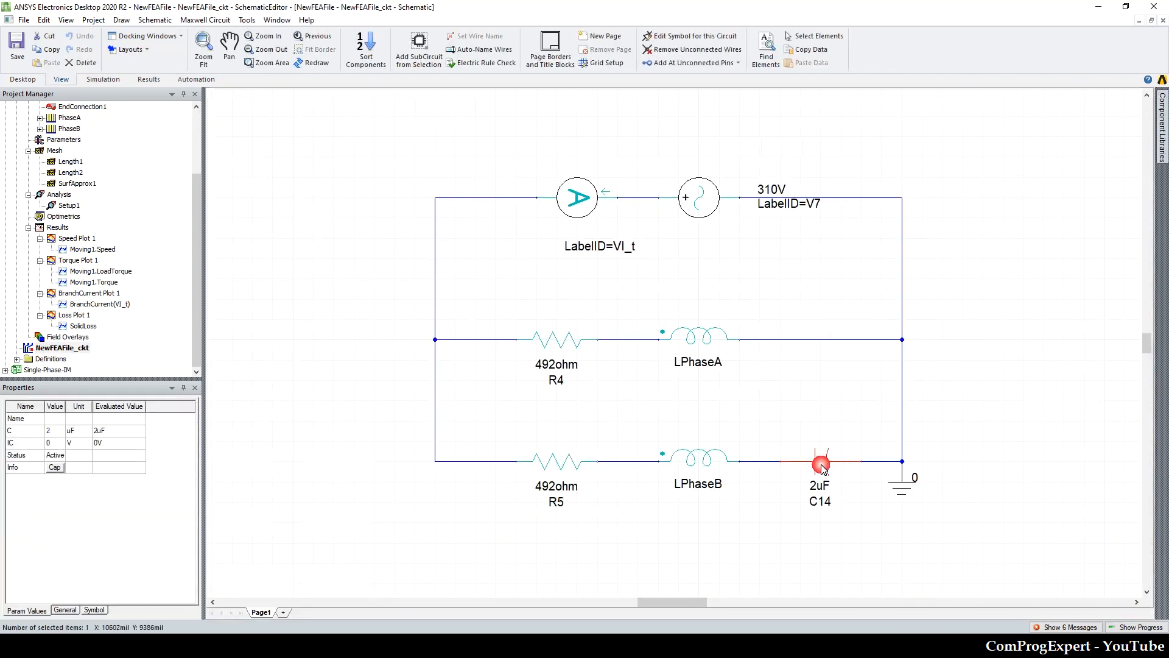
{"action": "key", "text": "Delete"}
{"action": "left_click", "coordinate": [830, 339]}
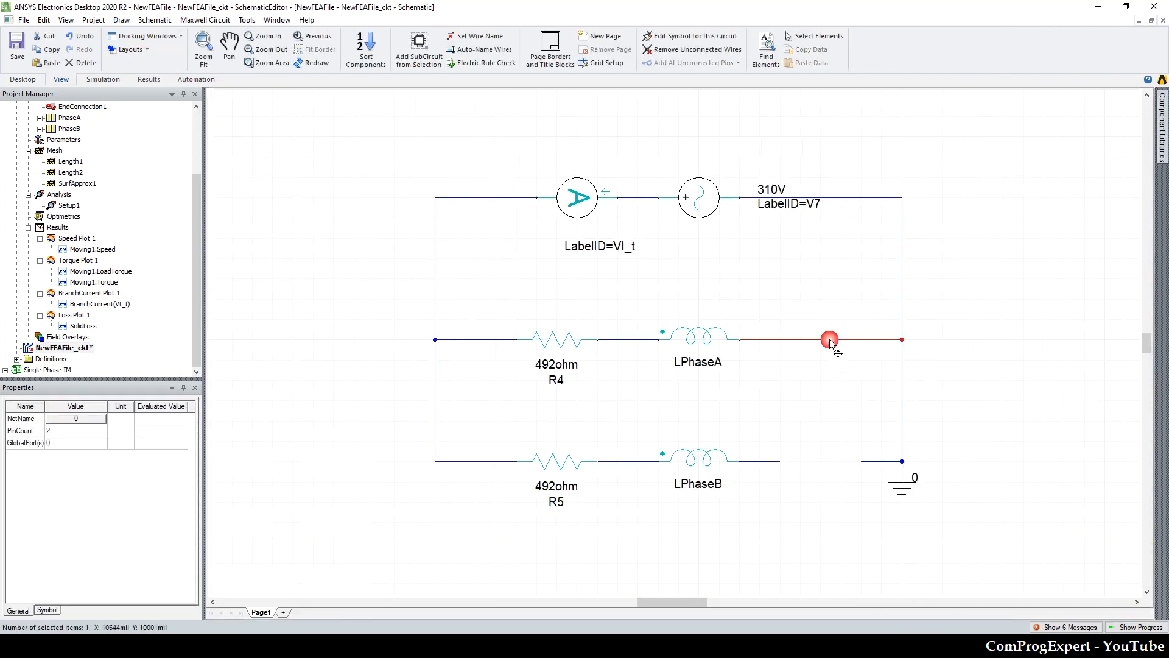
{"action": "key", "text": "Delete"}
{"action": "key", "text": "ctrl+v"}
{"action": "left_click", "coordinate": [823, 339]}
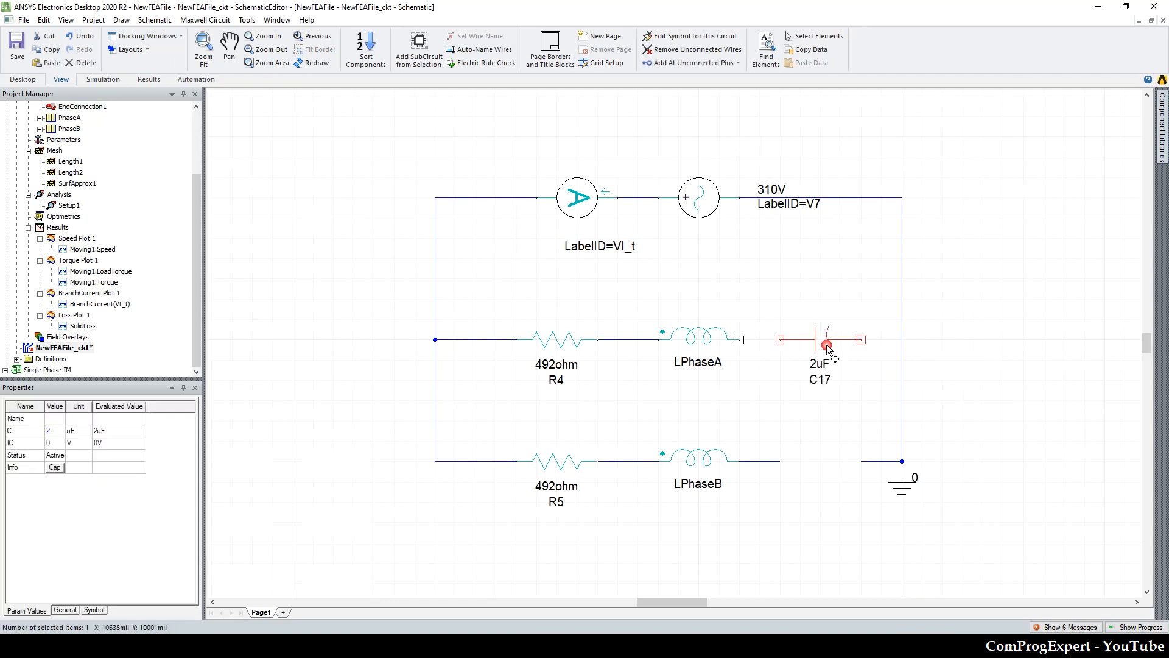
Step: Wire the capacitor in series between LPhaseA and the common return line, and close the gap after LPhaseB with a wire
{"action": "left_click", "coordinate": [741, 340]}
{"action": "left_click", "coordinate": [781, 339]}
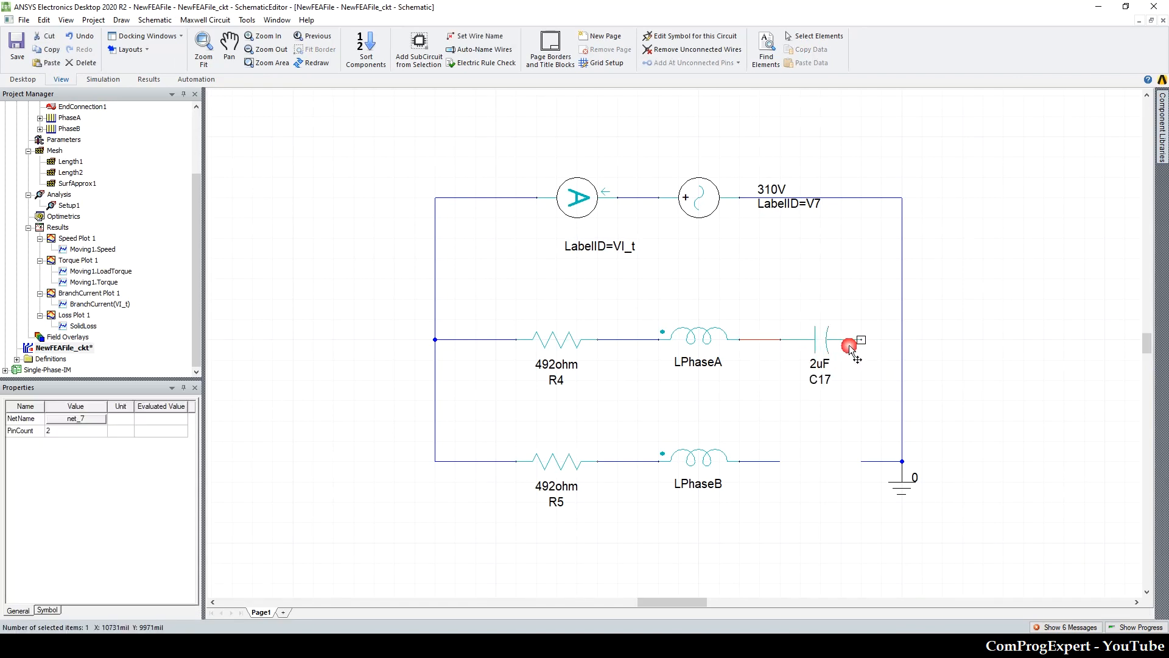
{"action": "left_click", "coordinate": [861, 340]}
{"action": "left_click", "coordinate": [902, 339]}
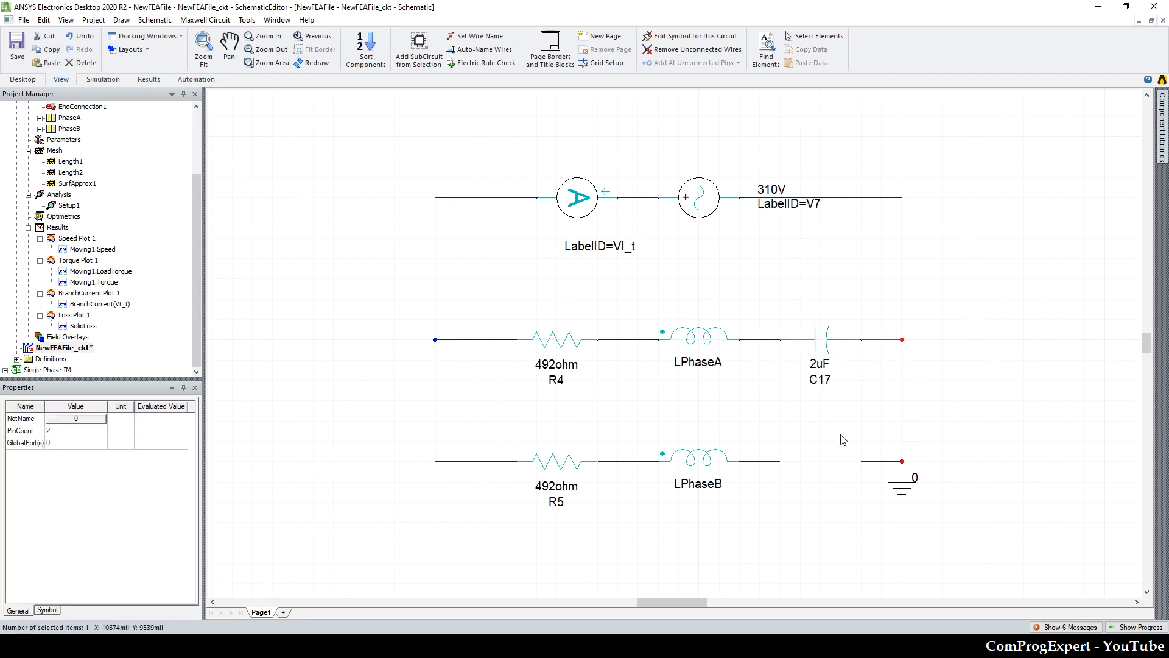
{"action": "left_click", "coordinate": [789, 474]}
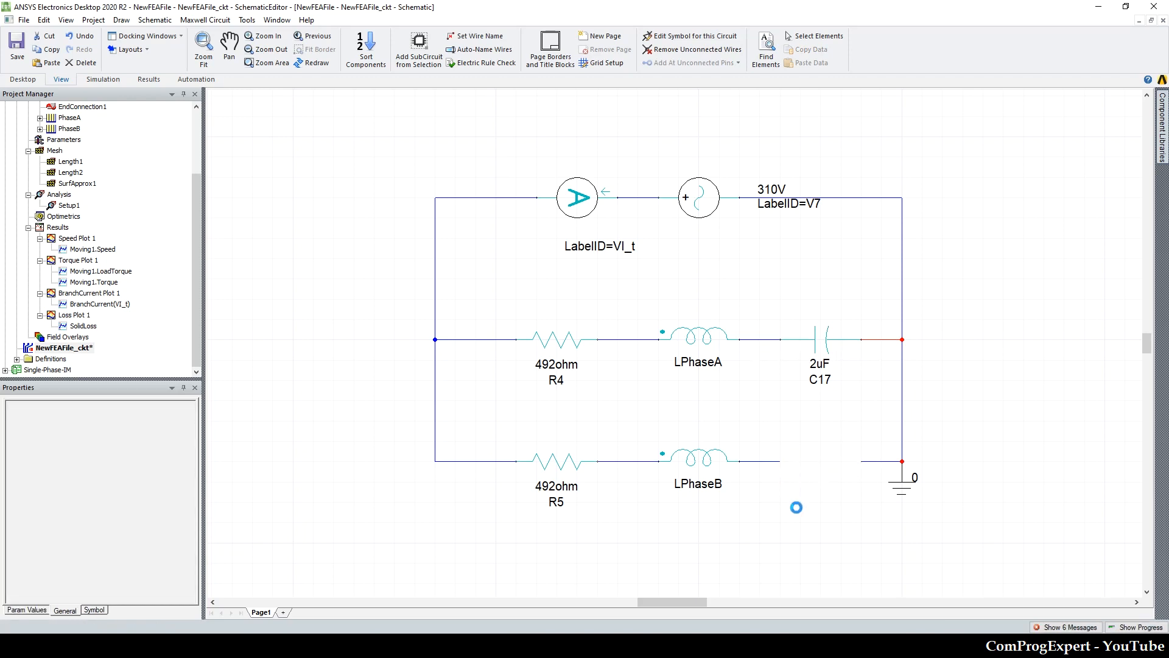
{"action": "left_click", "coordinate": [785, 497]}
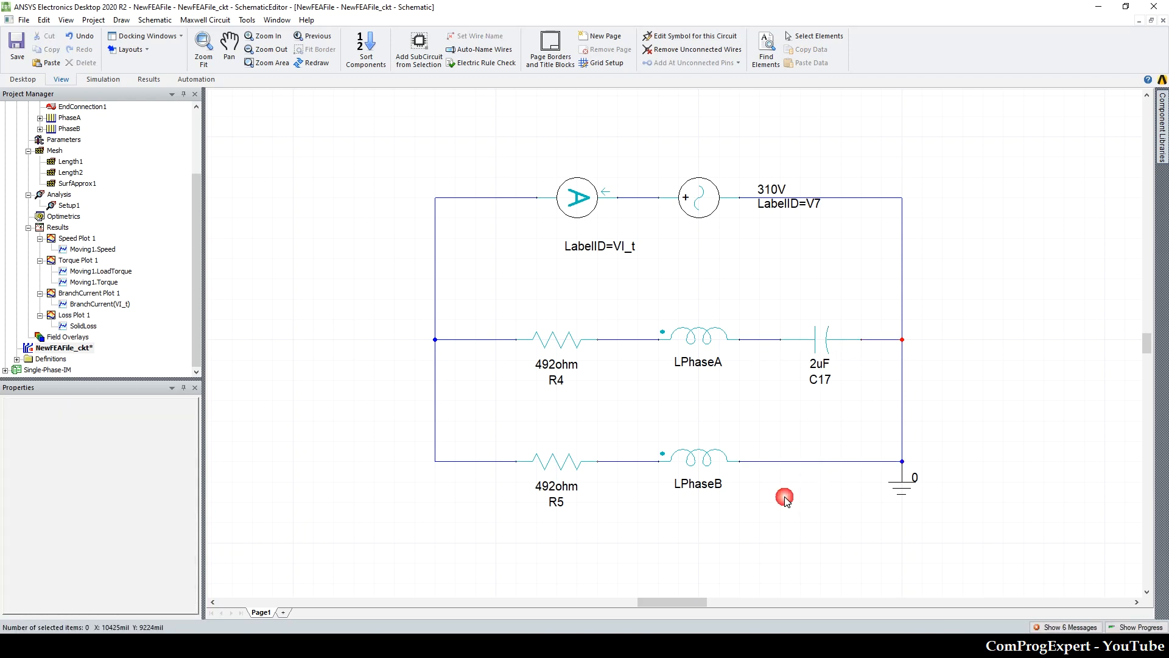
Step: Export the circuit netlist to the Desktop, overwriting the existing mycirc.sph file
{"action": "left_click", "coordinate": [194, 21]}
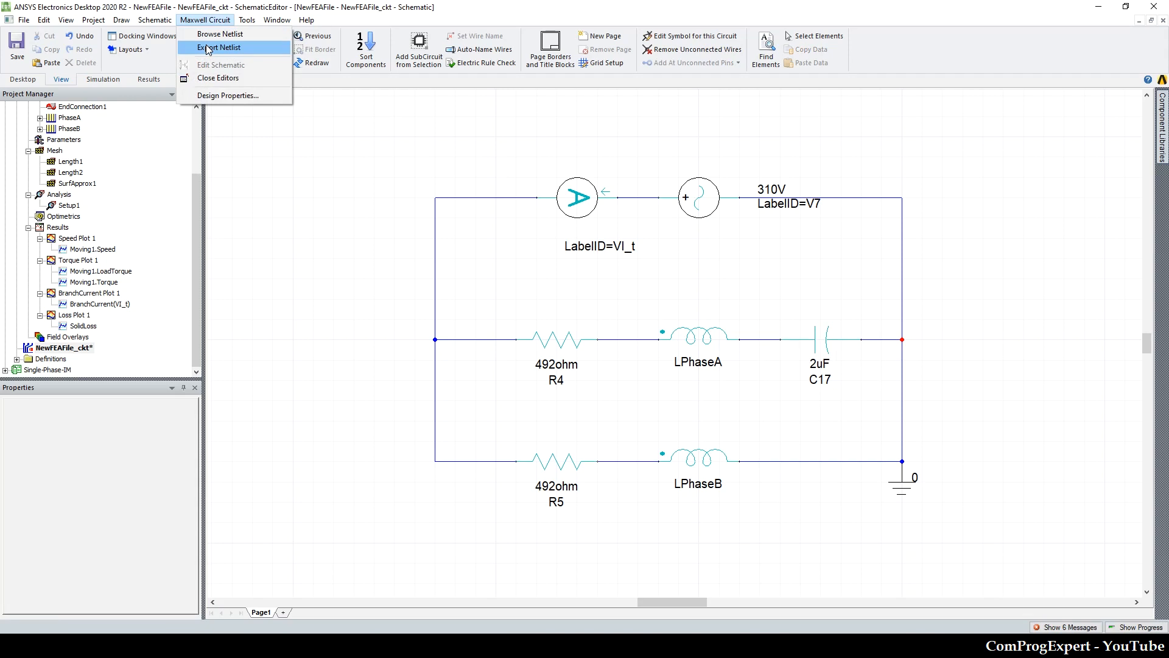
{"action": "left_click", "coordinate": [207, 49]}
{"action": "left_click", "coordinate": [736, 352]}
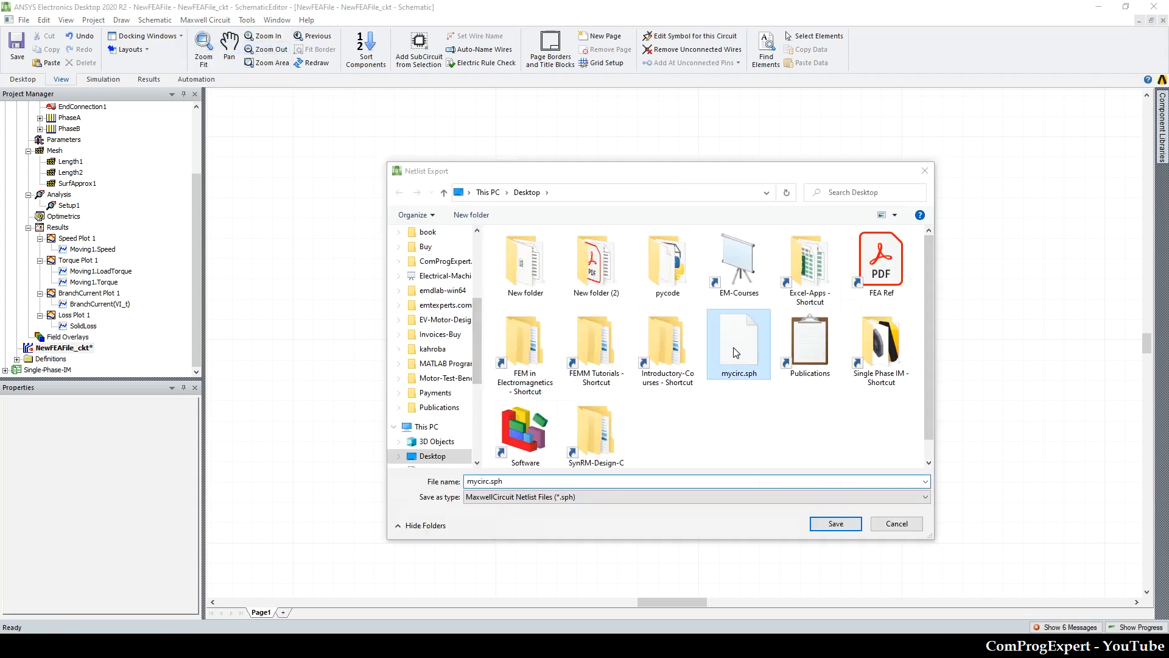
{"action": "double_click", "coordinate": [735, 352]}
{"action": "left_click", "coordinate": [617, 328]}
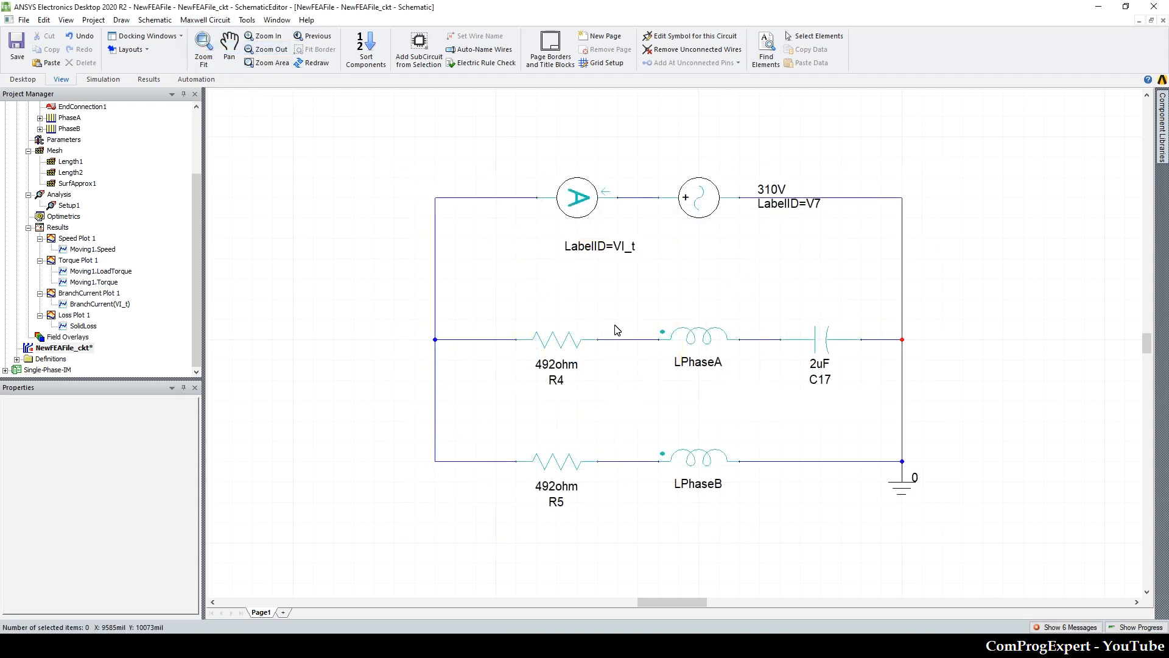
Step: Import the mycirc.sph netlist from the Desktop as the external circuit of the Dynamic design's excitations
{"action": "scroll", "coordinate": [68, 249], "scroll_direction": "up", "scroll_amount": 3}
{"action": "double_click", "coordinate": [51, 118]}
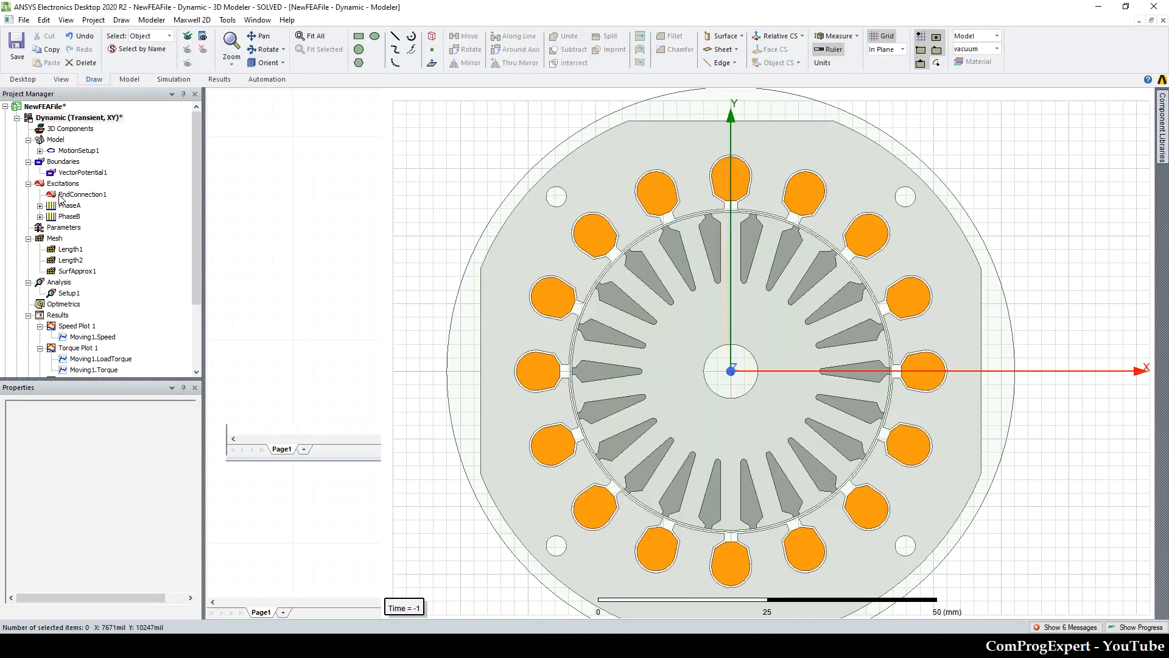
{"action": "right_click", "coordinate": [52, 183]}
{"action": "mouse_move", "coordinate": [185, 275]}
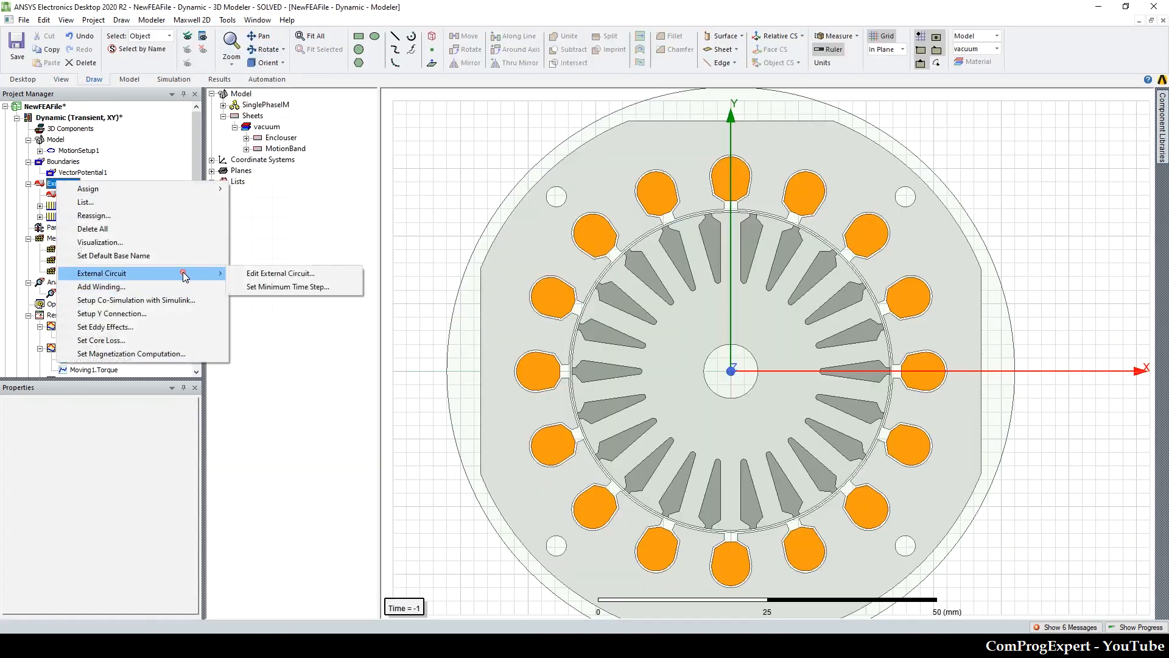
{"action": "left_click", "coordinate": [279, 274]}
{"action": "left_click", "coordinate": [627, 397]}
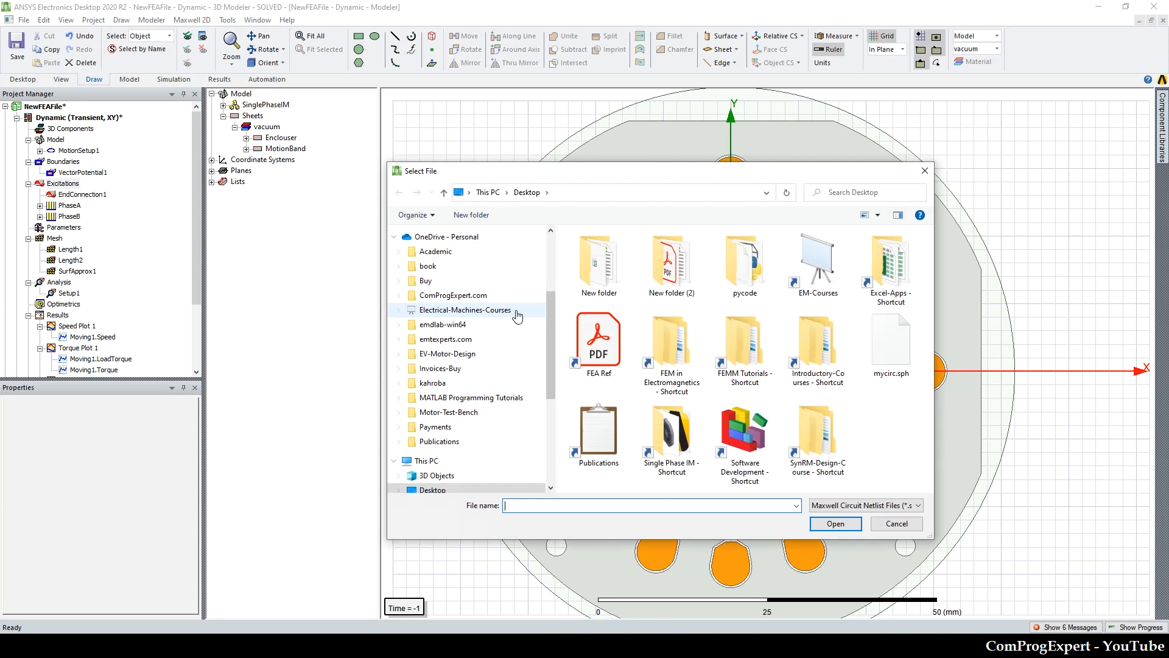
{"action": "double_click", "coordinate": [887, 341]}
{"action": "left_click", "coordinate": [683, 350]}
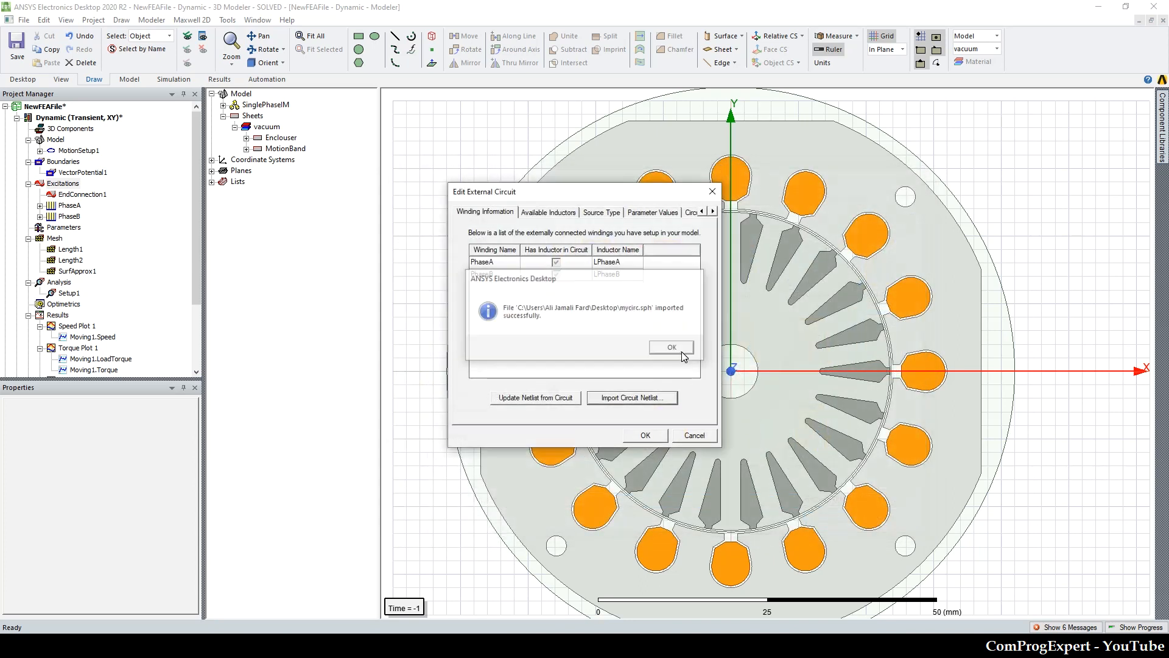
{"action": "left_click", "coordinate": [652, 435]}
Step: Review the mechanical settings of MotionSetup1, including the full load torque expression, and close them without changes
{"action": "left_click", "coordinate": [312, 38]}
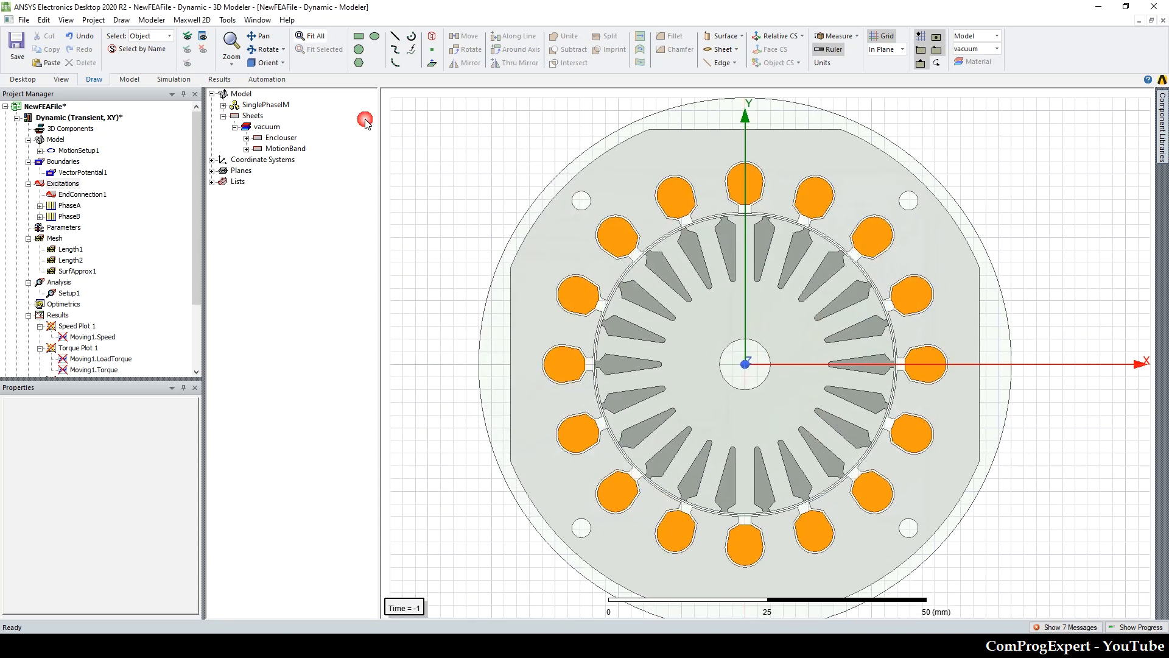
{"action": "double_click", "coordinate": [78, 151]}
{"action": "left_click", "coordinate": [526, 227]}
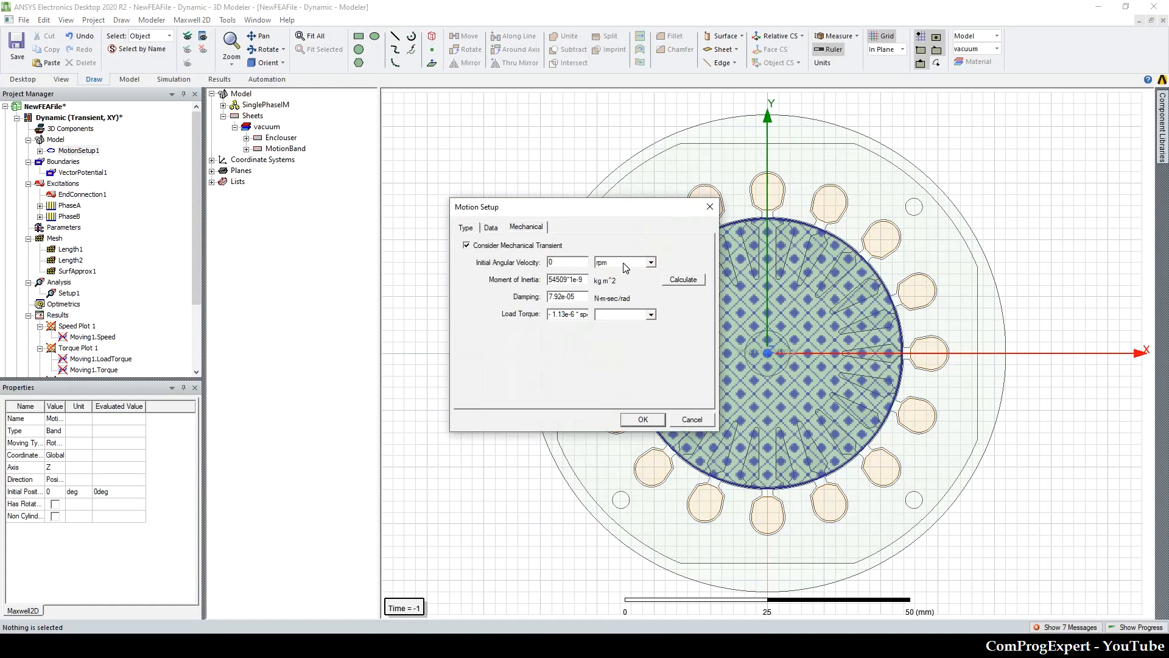
{"action": "left_click_drag", "start_coordinate": [727, 271], "coordinate": [851, 266]}
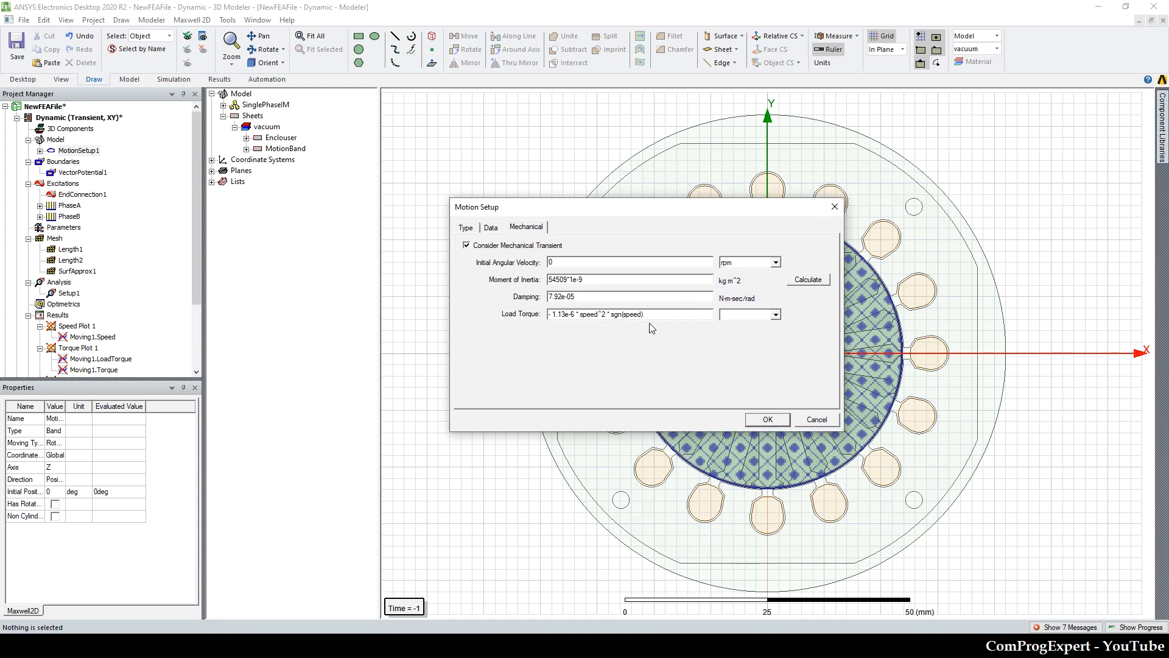
{"action": "left_click", "coordinate": [835, 207]}
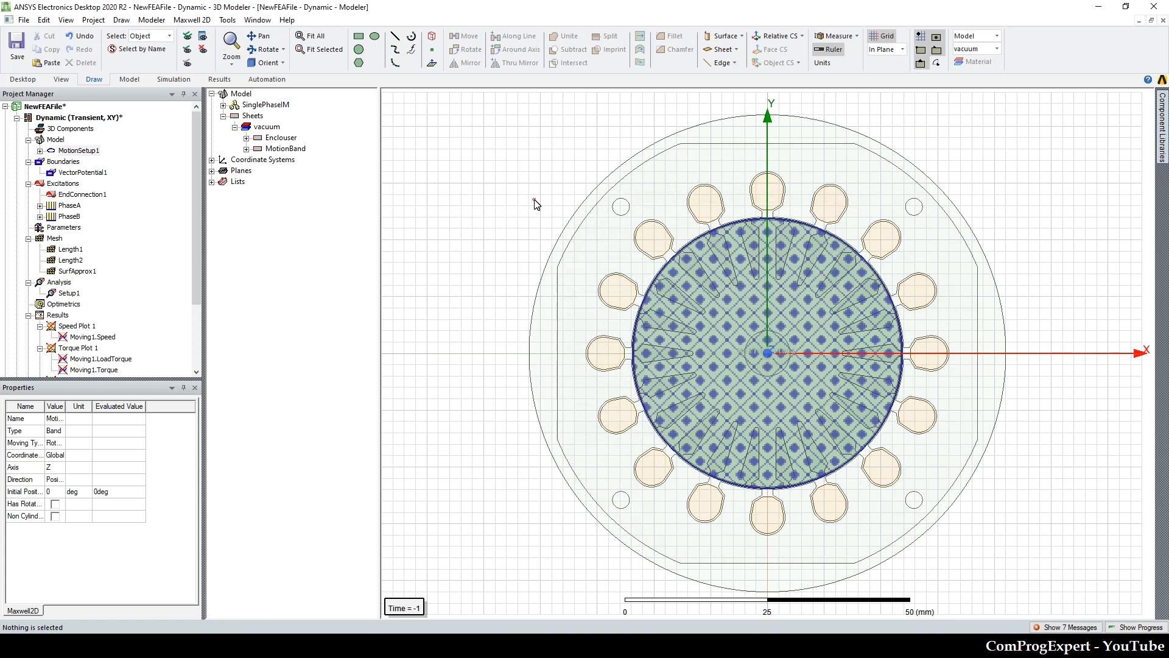
{"action": "left_click", "coordinate": [534, 204]}
{"action": "scroll", "coordinate": [101, 275], "scroll_direction": "down", "scroll_amount": 3}
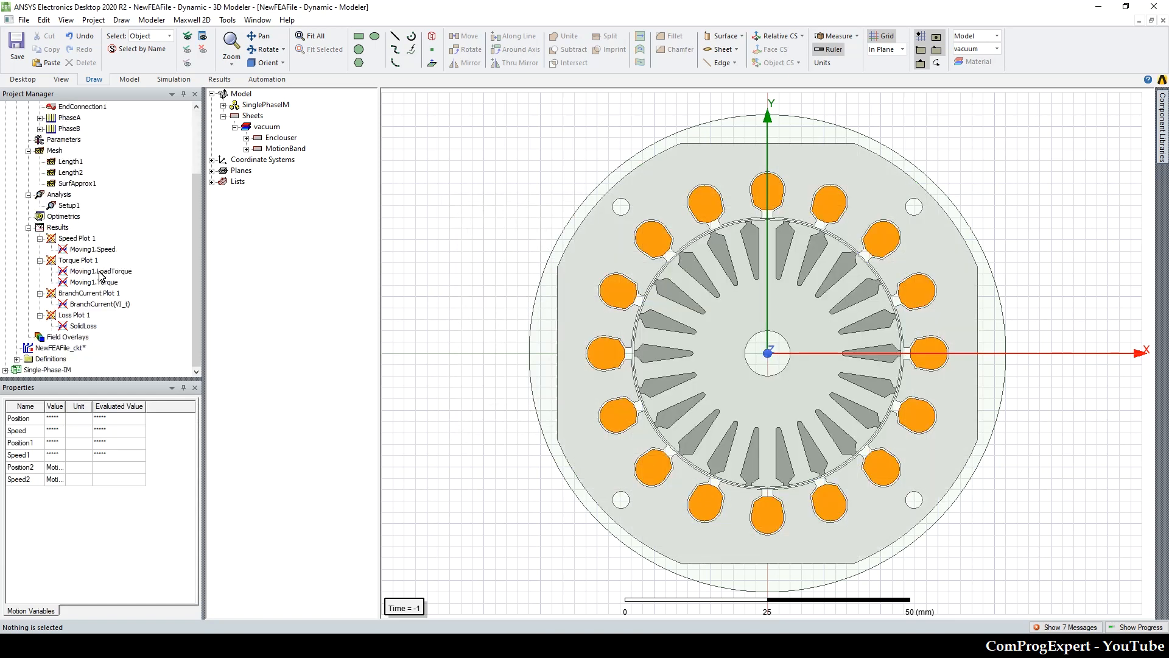